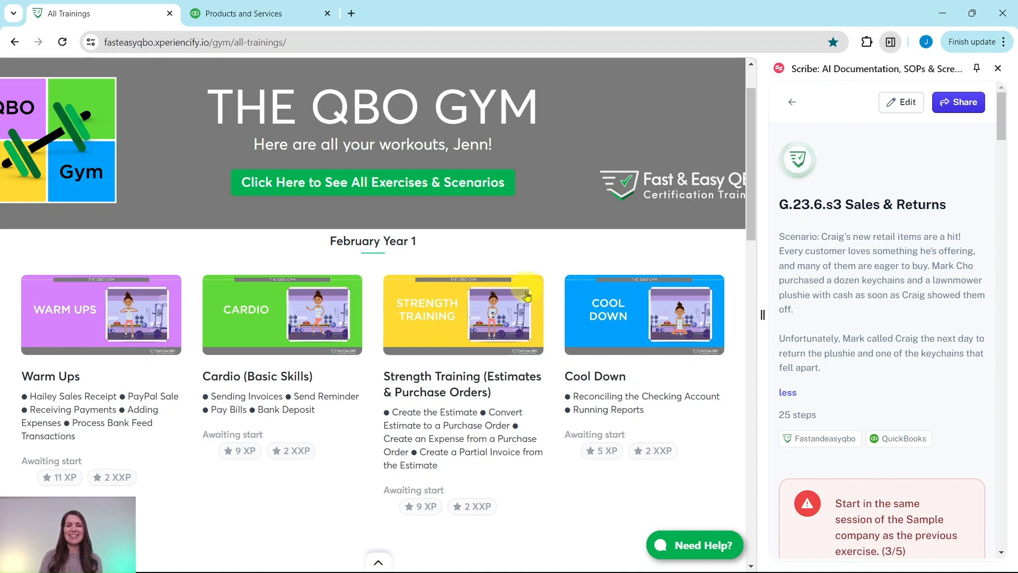
Open the June Year 1 lesson Strength Training (Perpetual Inventory) from the list of workouts
scroll(352, 249, "down", 10)
scroll(317, 258, "down", 12)
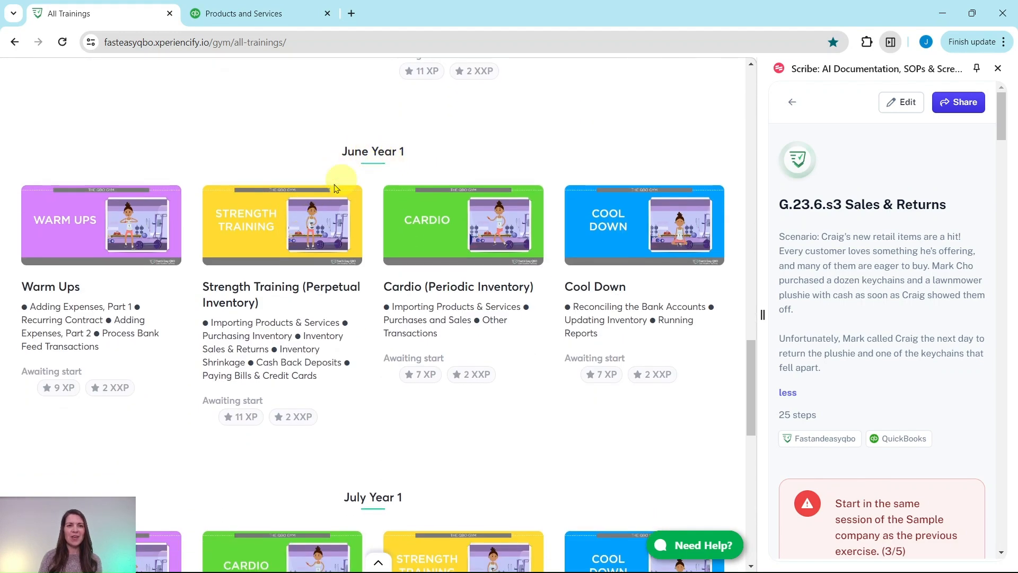
left_click(269, 238)
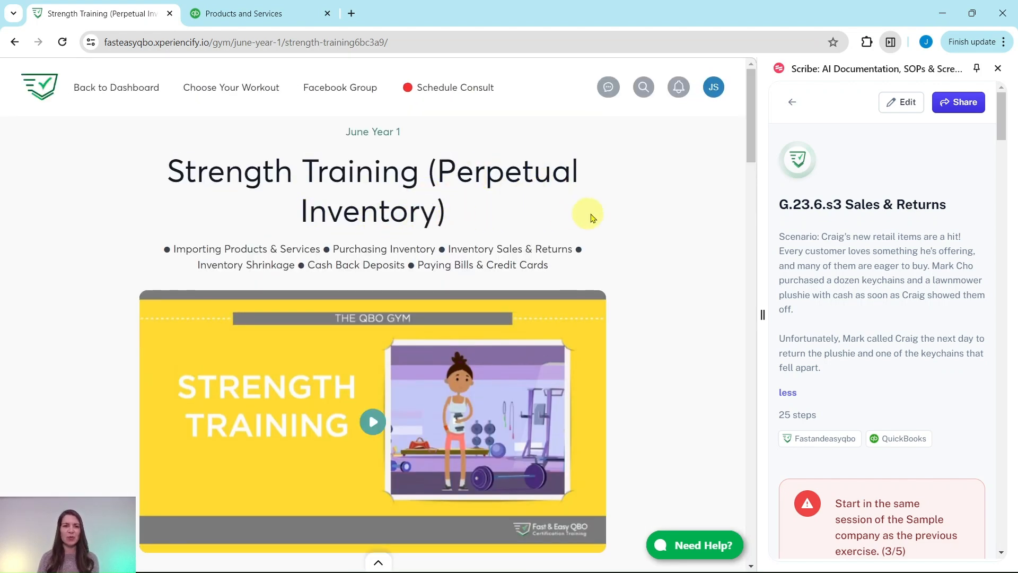
Look through the lesson's quiz and hands-on practice exercises, returning to Hands On Practice G.23.6.s3
scroll(582, 212, "down", 4)
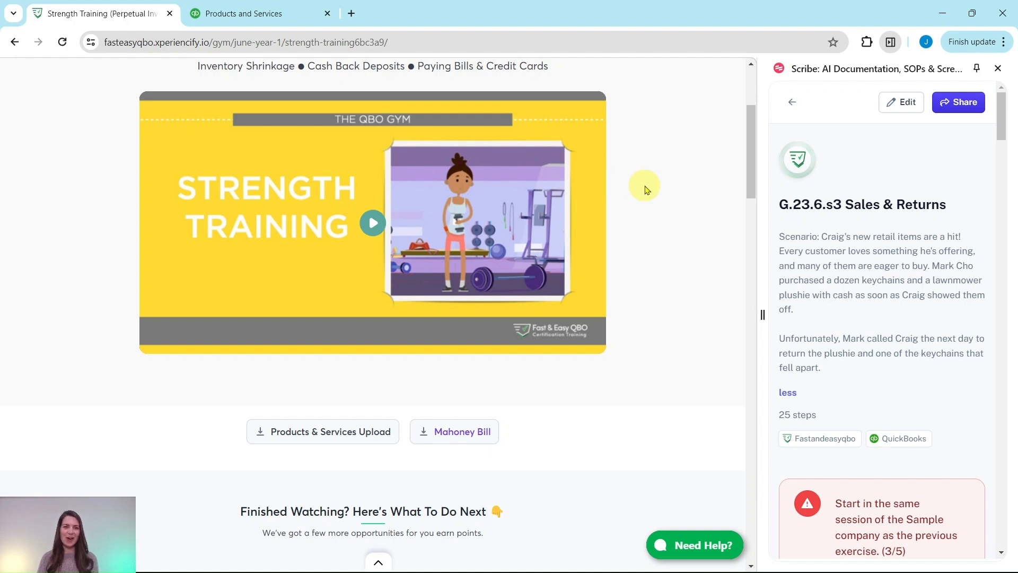
scroll(646, 189, "down", 10)
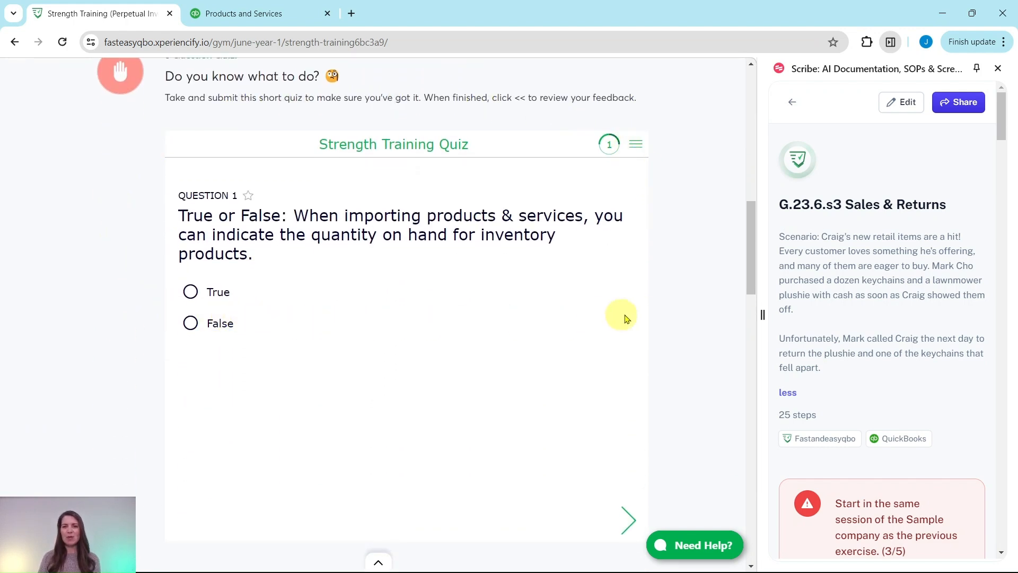
scroll(669, 168, "down", 10)
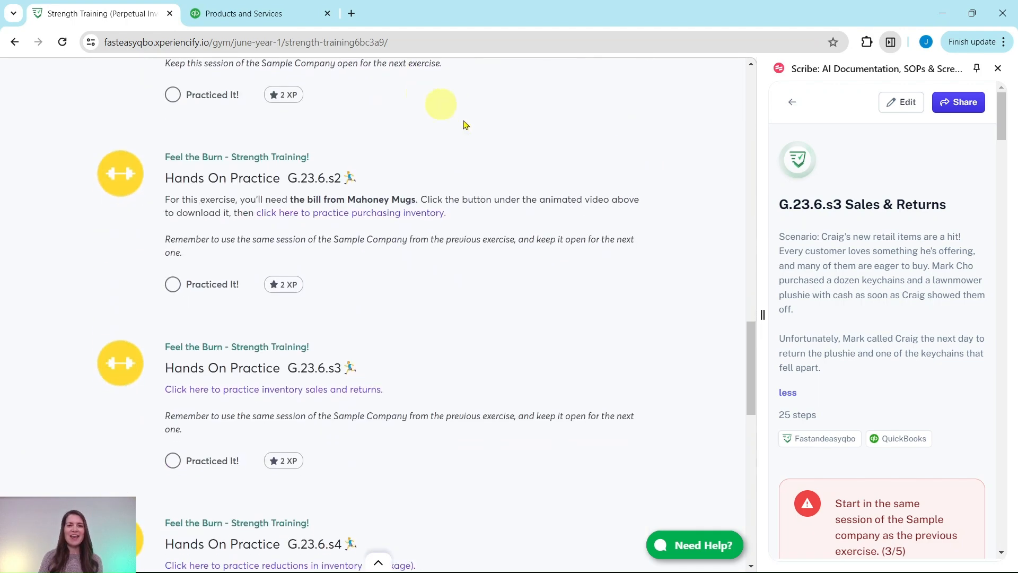
scroll(403, 249, "down", 5)
scroll(437, 281, "down", 7)
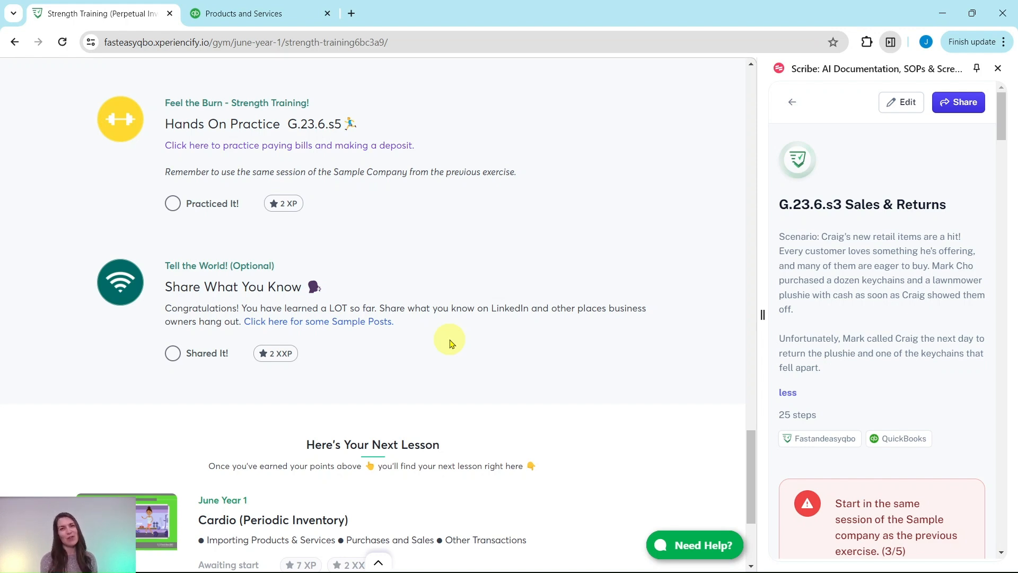
scroll(452, 342, "up", 8)
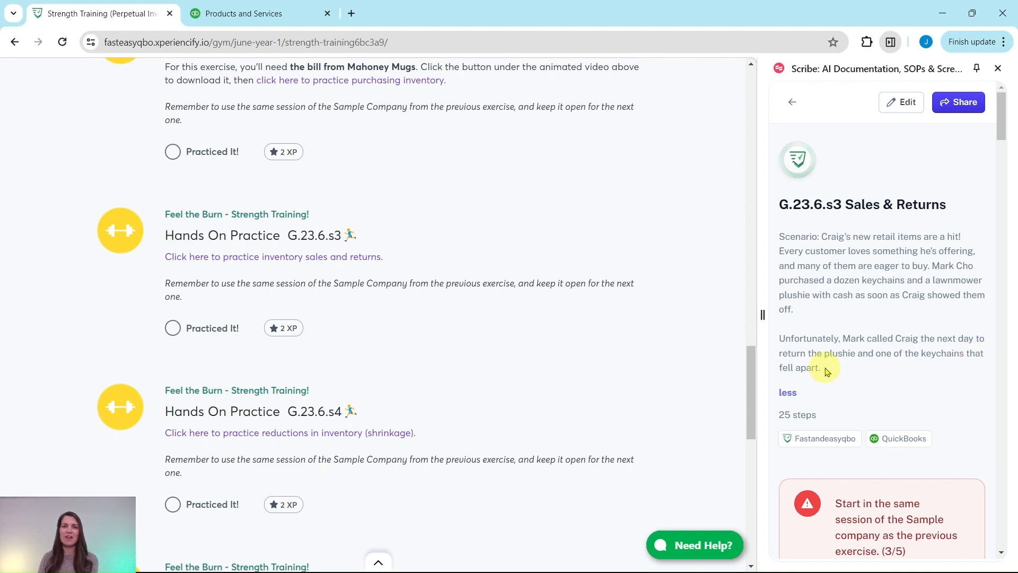
Read the Sales & Returns guide's scenario notes and its first Selling Inventory instructions
scroll(883, 313, "down", 6)
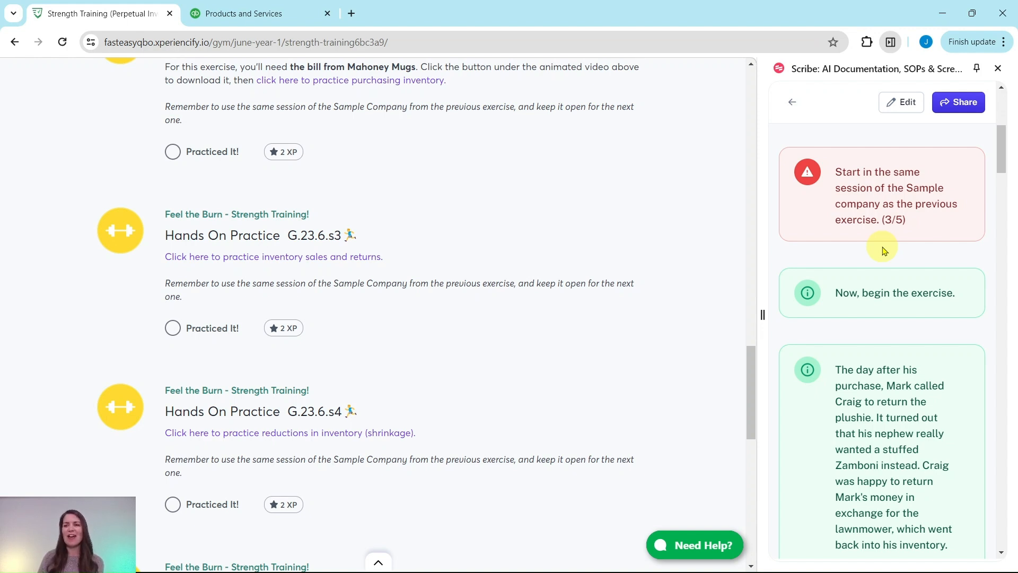
scroll(901, 208, "down", 3)
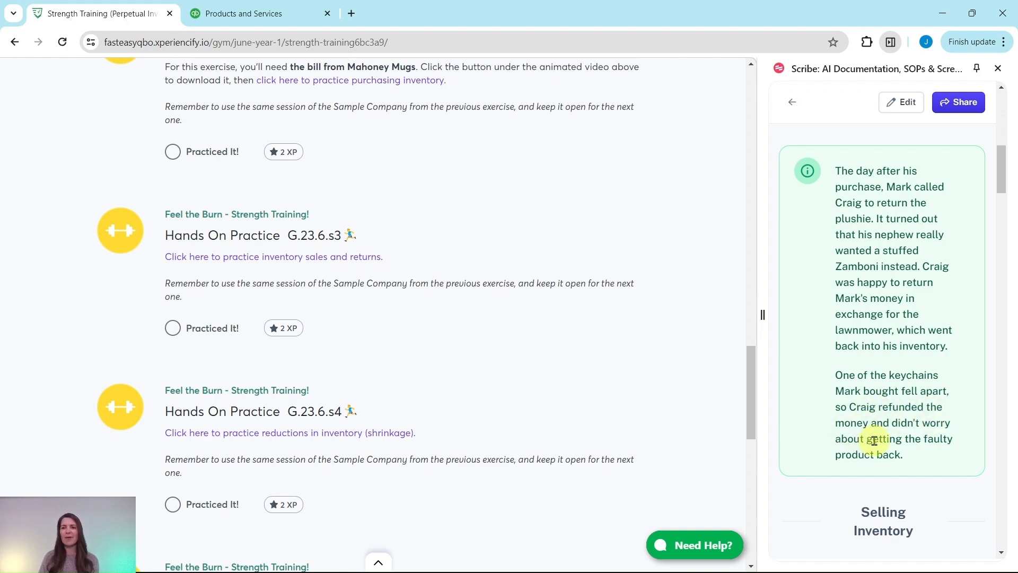
scroll(861, 440, "down", 5)
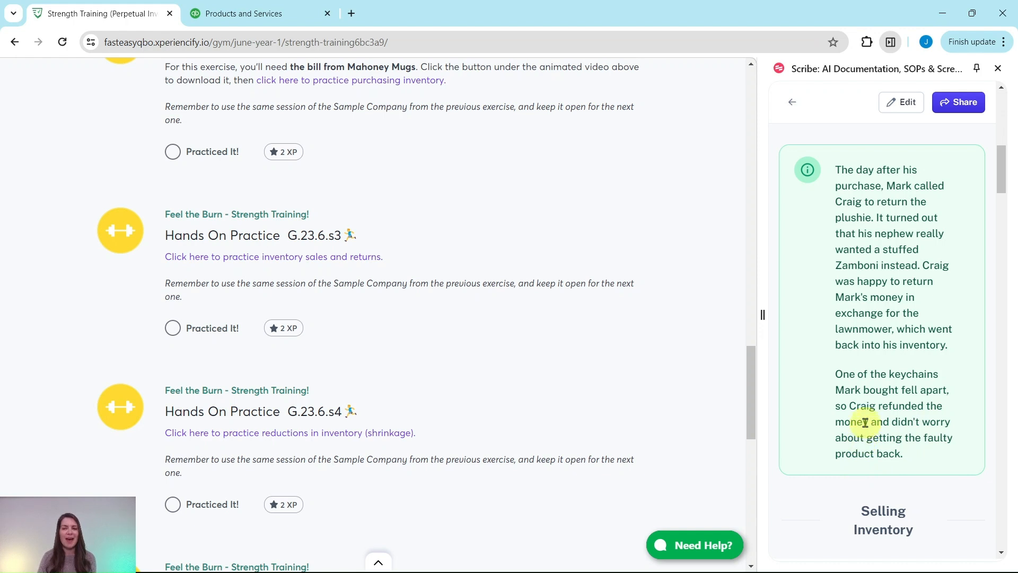
scroll(867, 415, "down", 1)
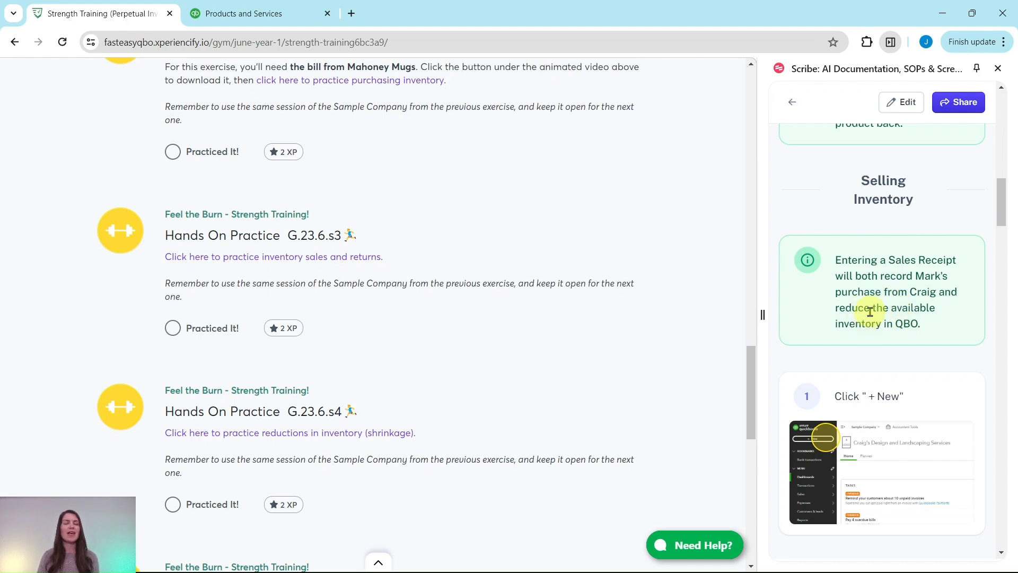
scroll(869, 304, "down", 4)
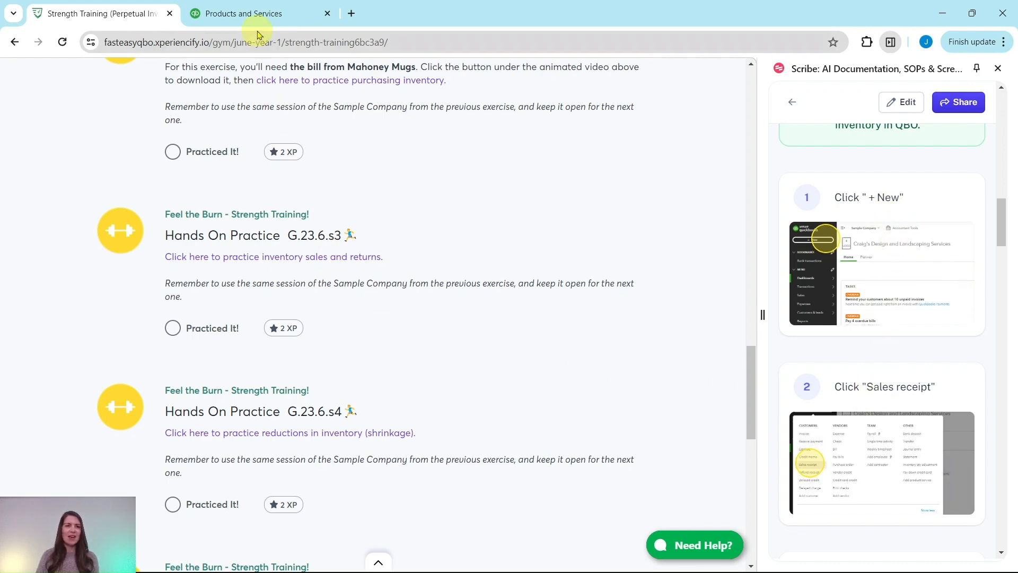
Switch to QuickBooks Online and start a new sales receipt
left_click(259, 13)
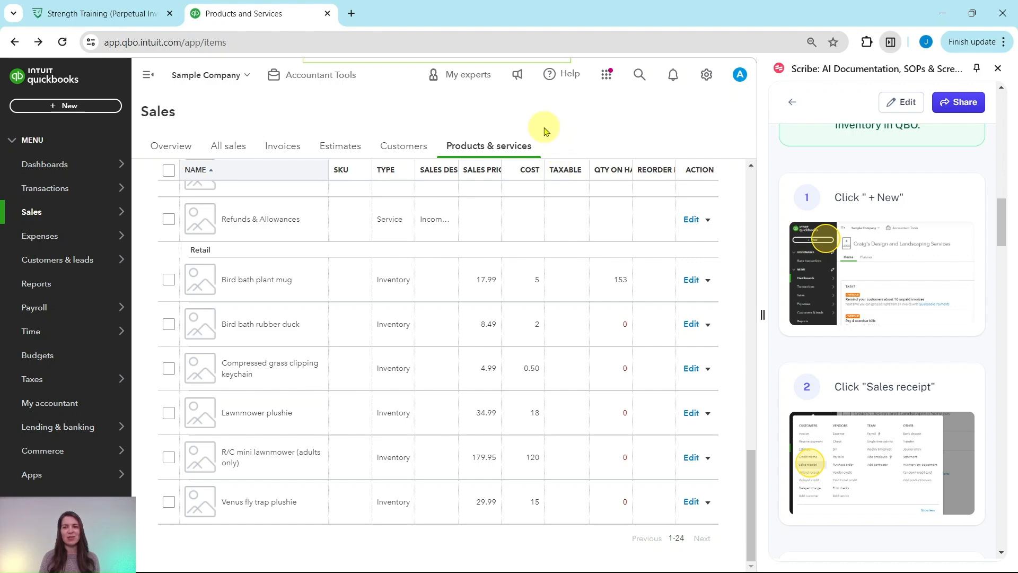
left_click(52, 108)
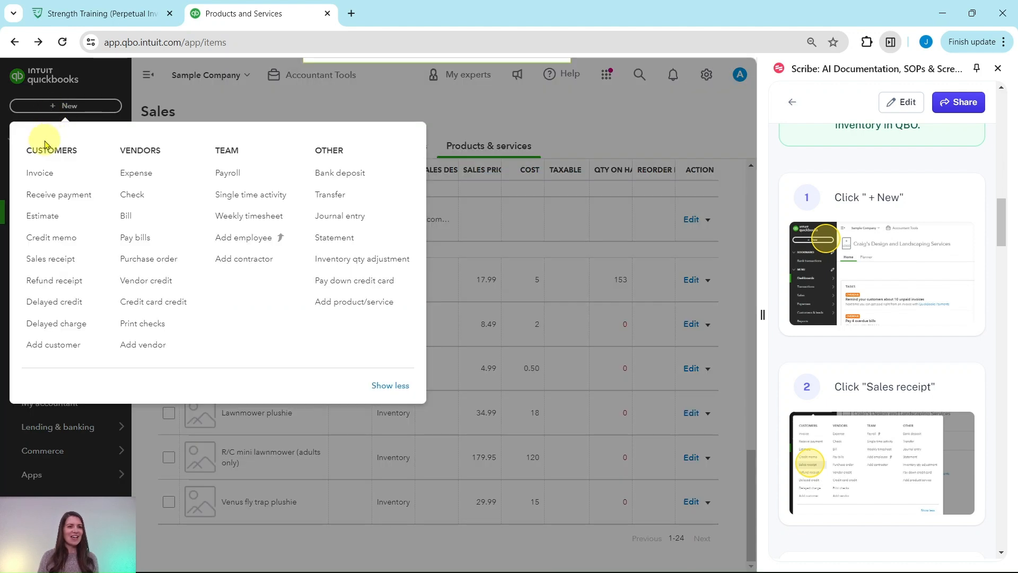
left_click(51, 260)
Choose the customer named in step 3 of the guide for the sales receipt
scroll(909, 266, "down", 5)
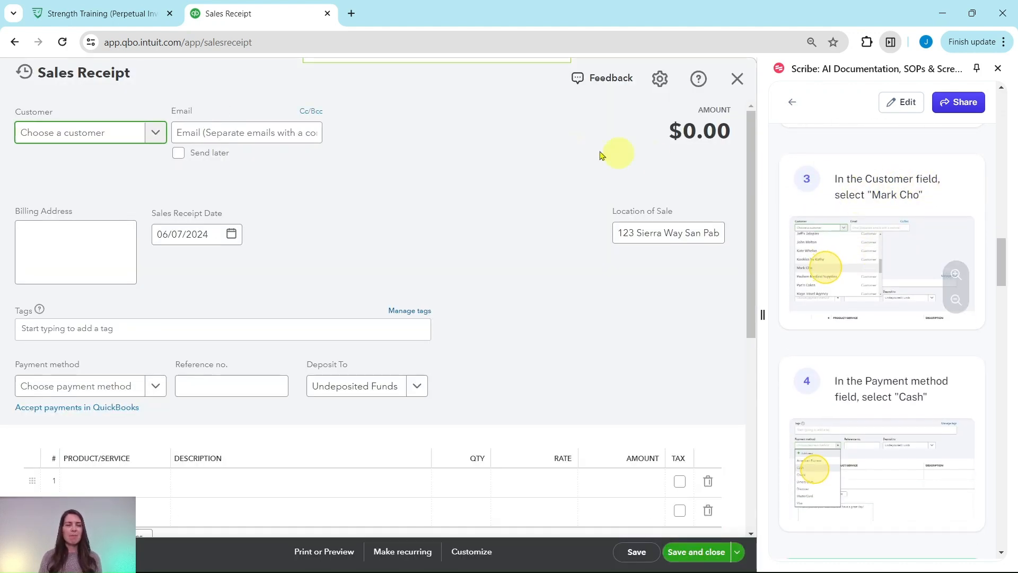
left_click(157, 139)
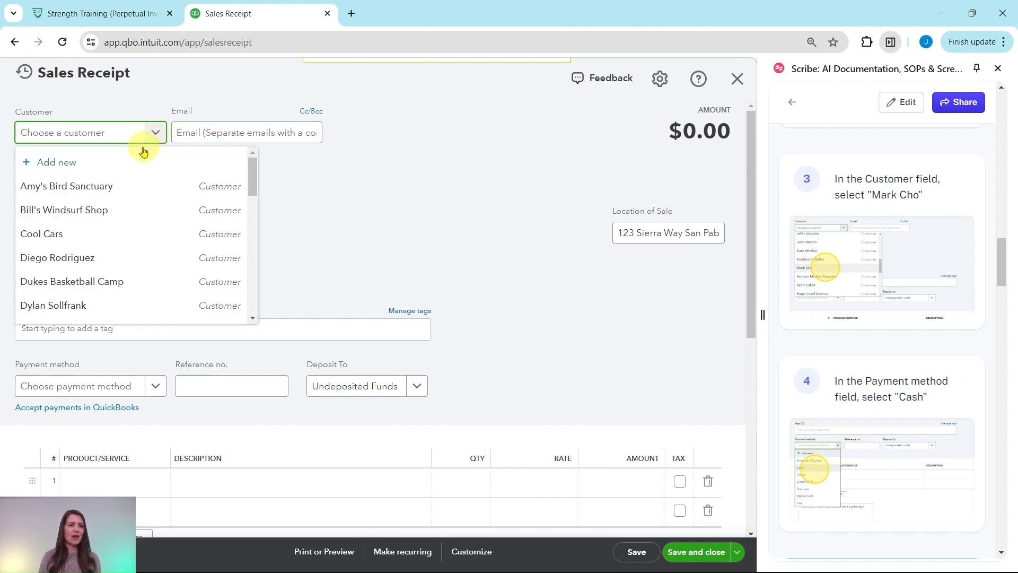
scroll(124, 169, "down", 5)
scroll(123, 174, "down", 1)
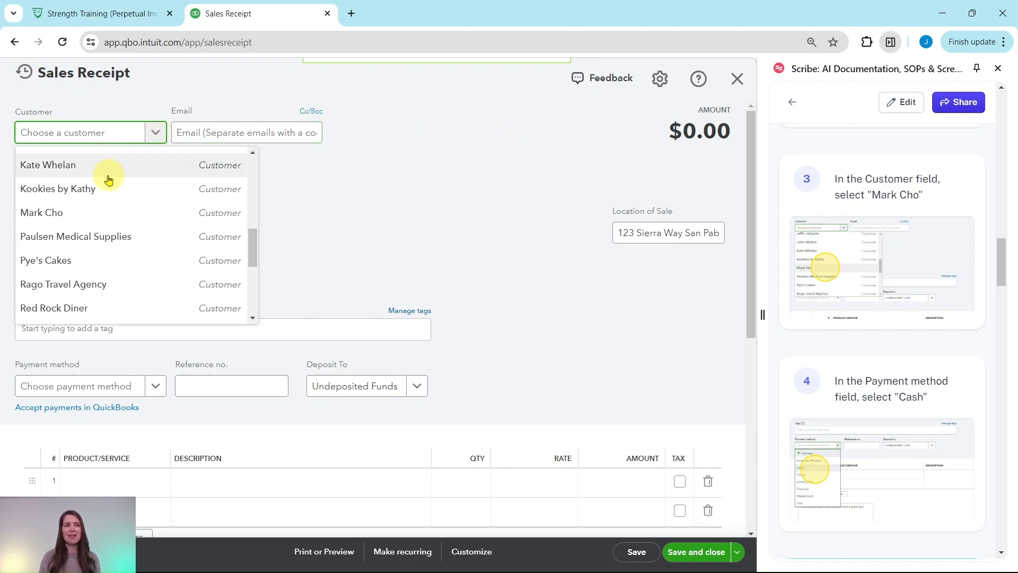
left_click(47, 222)
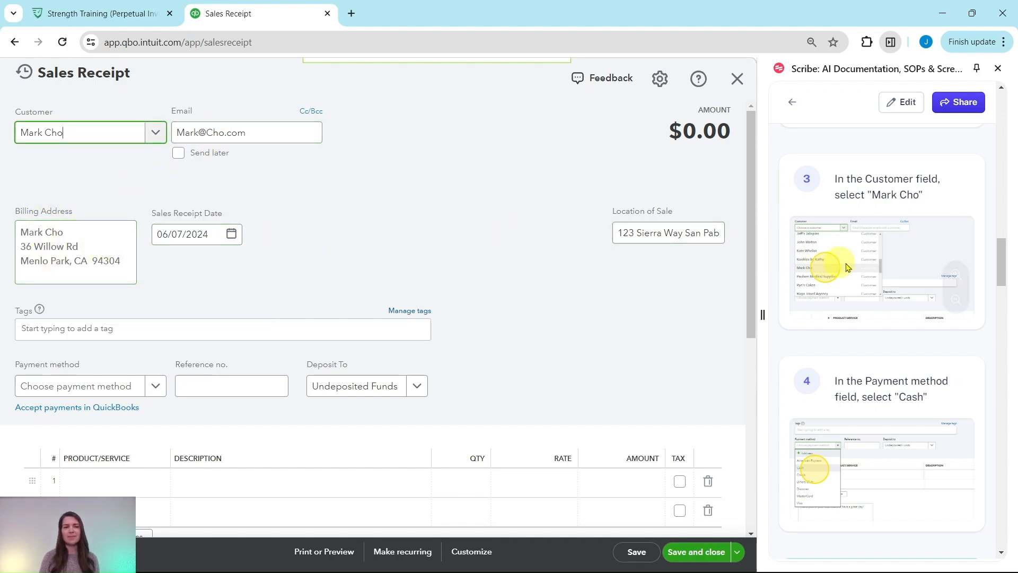
Set the sales receipt's payment method to Cash
scroll(902, 268, "down", 4)
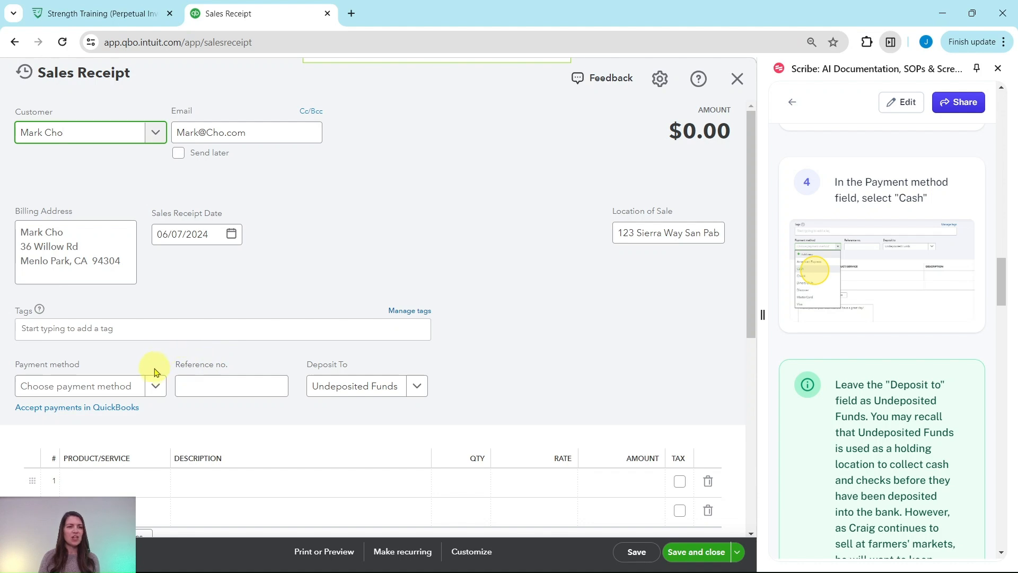
left_click(155, 387)
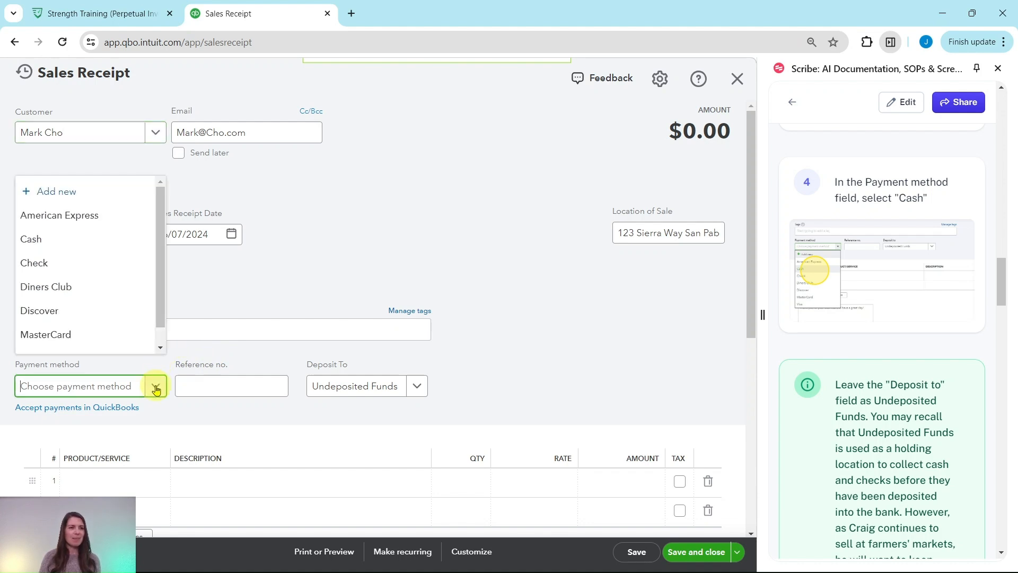
left_click(35, 243)
Check the guide's deposit note and add Compressed grass clipping keychain as the product on the receipt's first line
scroll(830, 300, "down", 3)
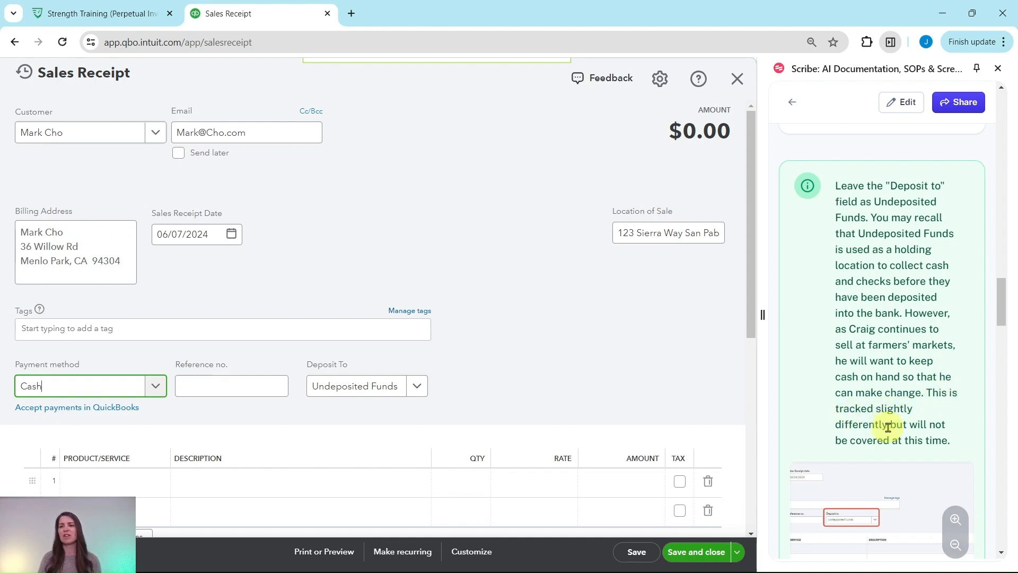
scroll(919, 408, "down", 4)
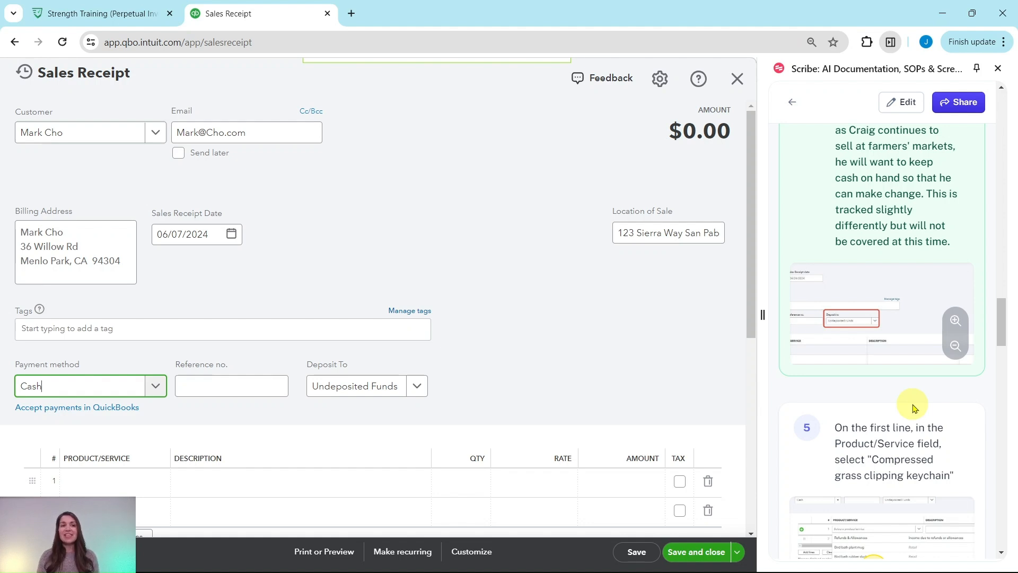
scroll(918, 363, "down", 5)
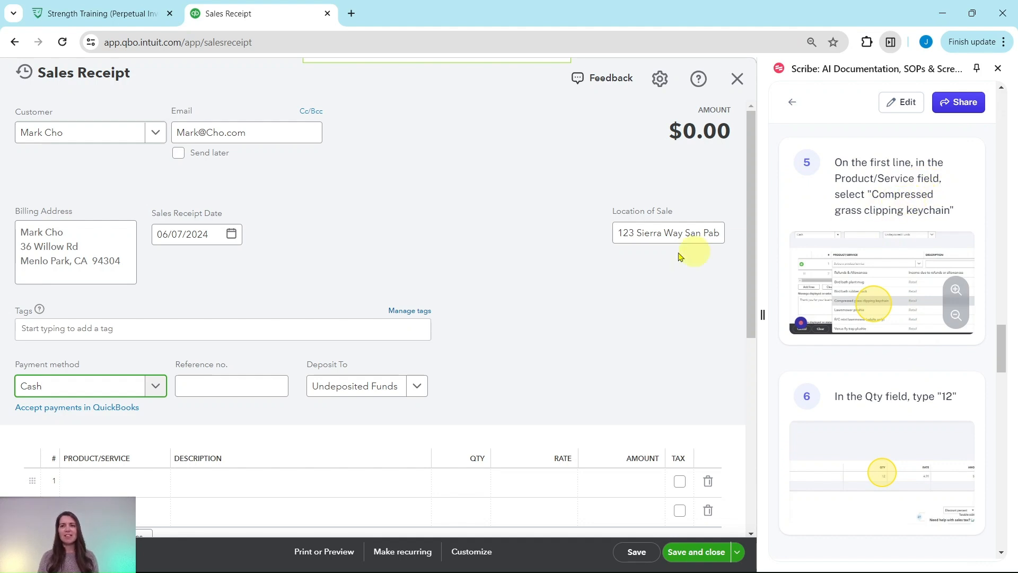
scroll(484, 252, "down", 5)
left_click(184, 205)
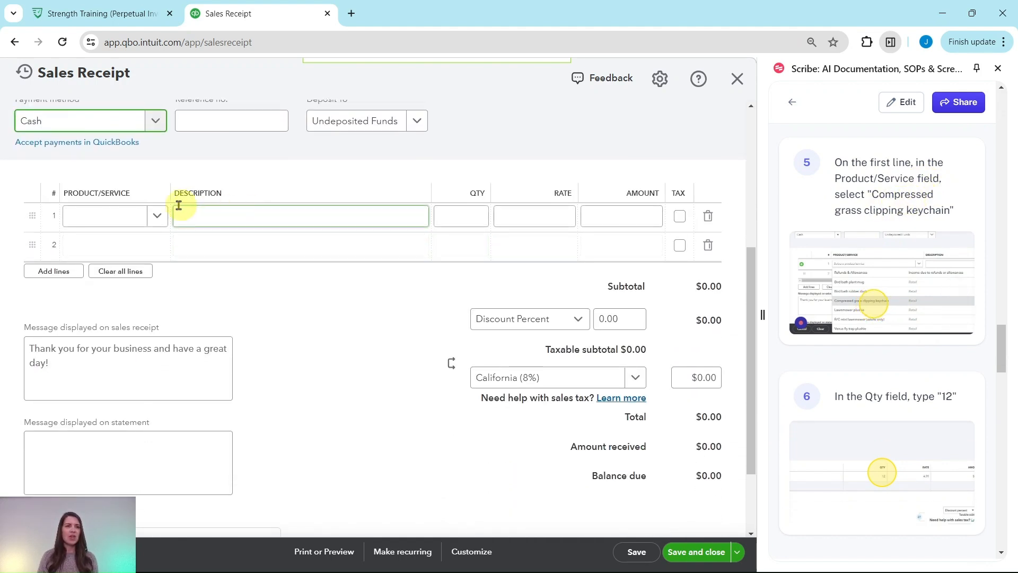
left_click(108, 219)
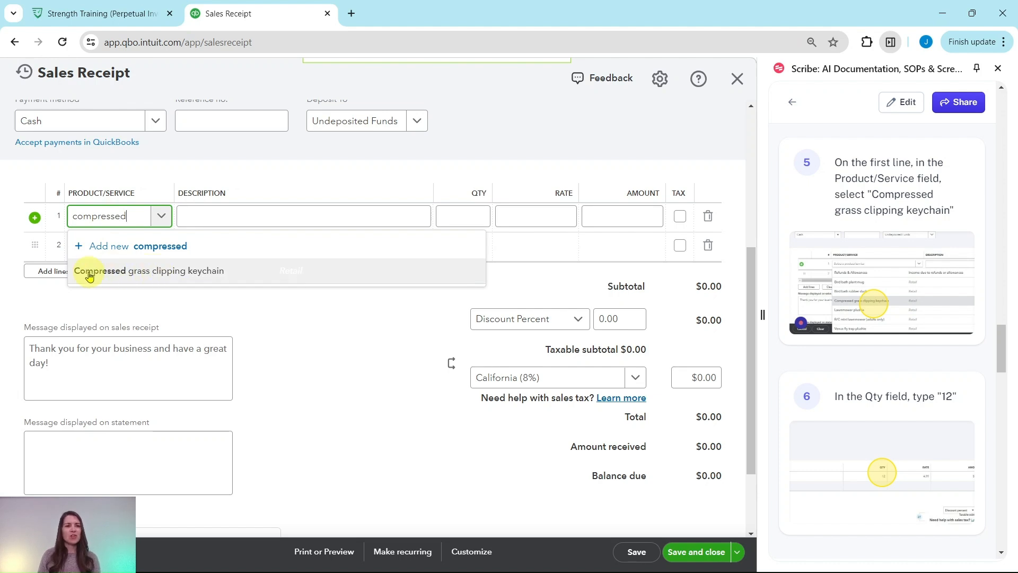
left_click(116, 271)
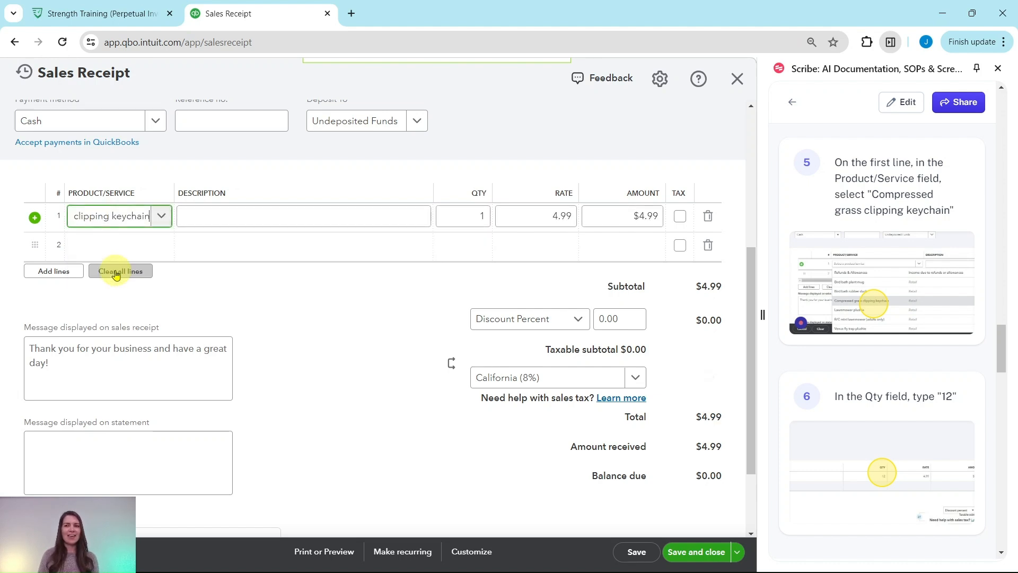
Set the quantity of the keychain line to 12
left_click(198, 218)
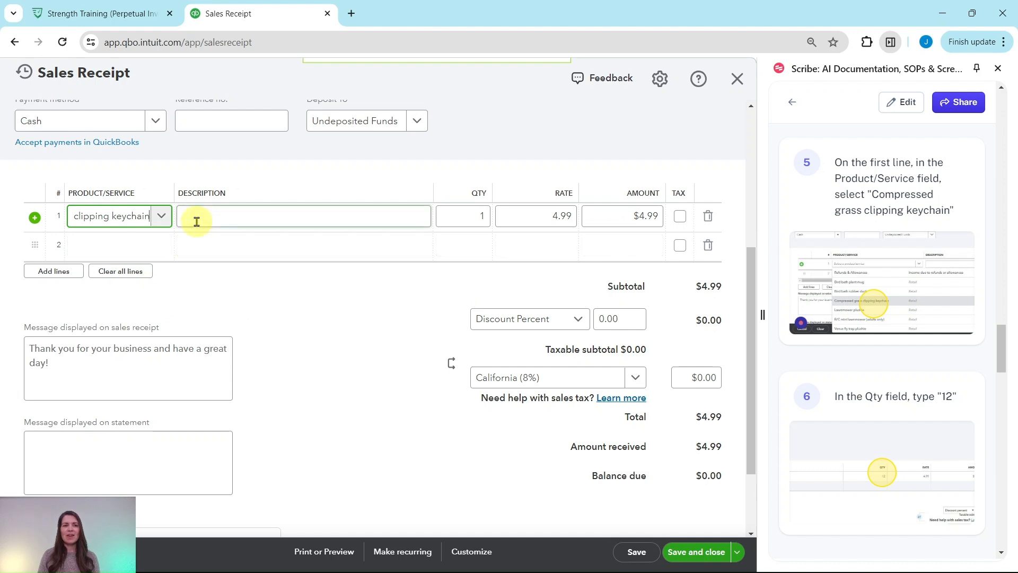
left_click(440, 217)
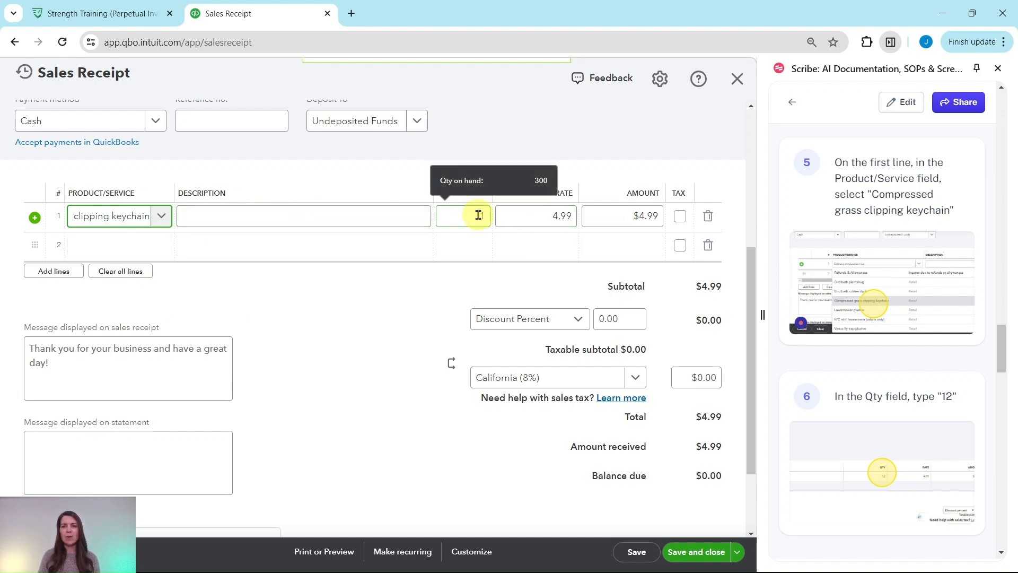
left_click(479, 215)
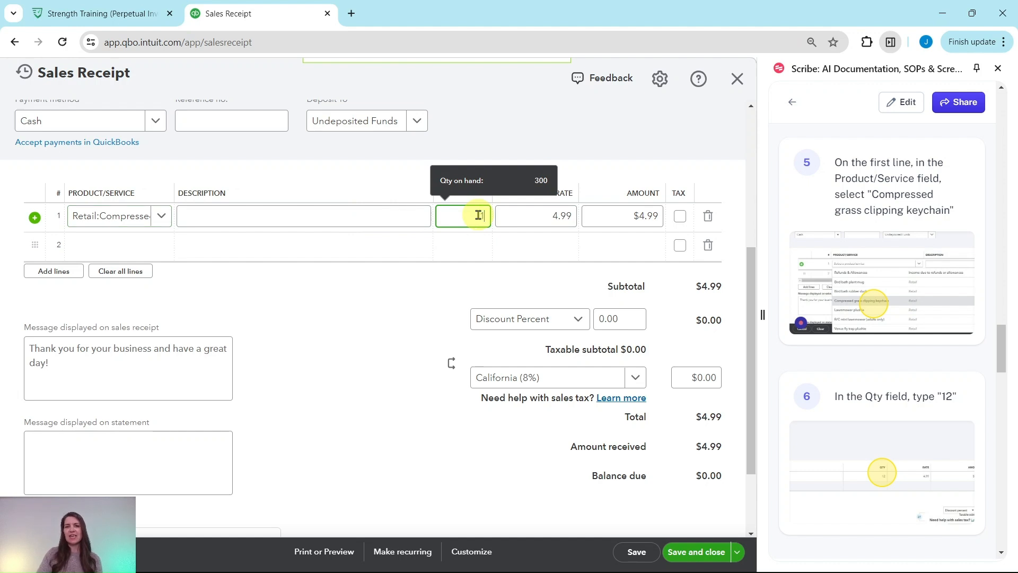
key("Tab")
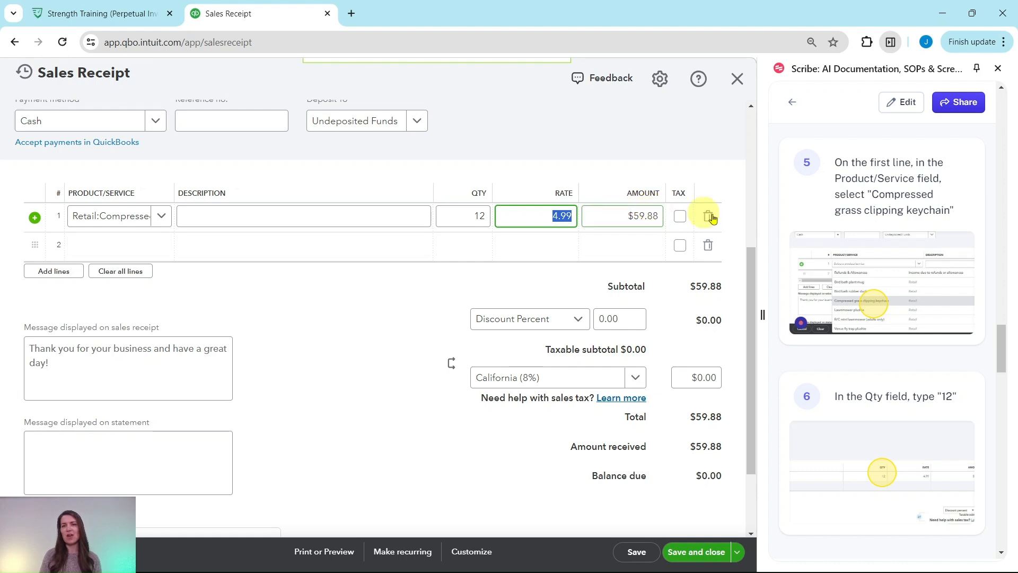
Add Lawnmower plushie as the product on the receipt's second line
scroll(888, 313, "down", 6)
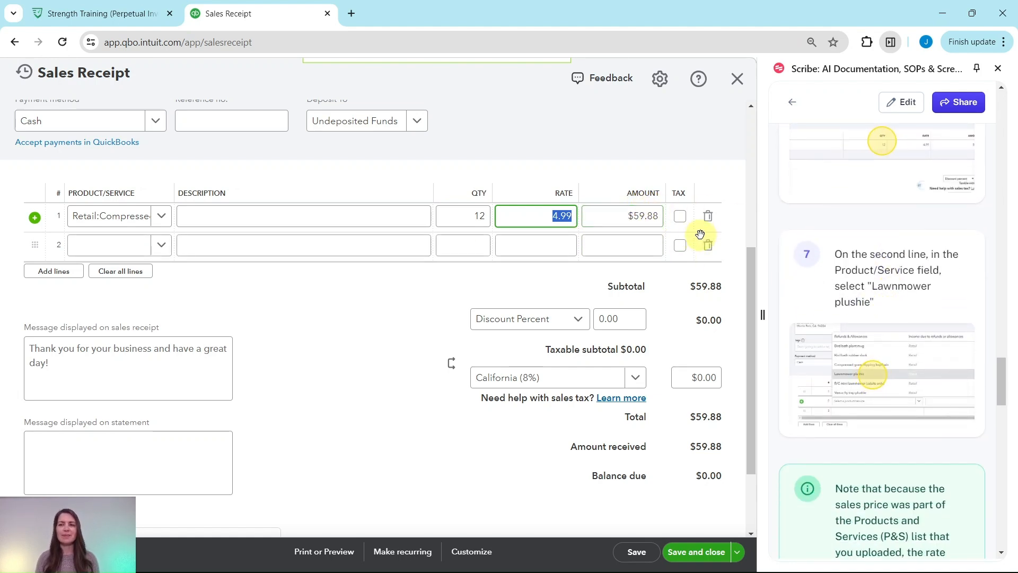
scroll(845, 257, "down", 2)
scroll(850, 262, "up", 1)
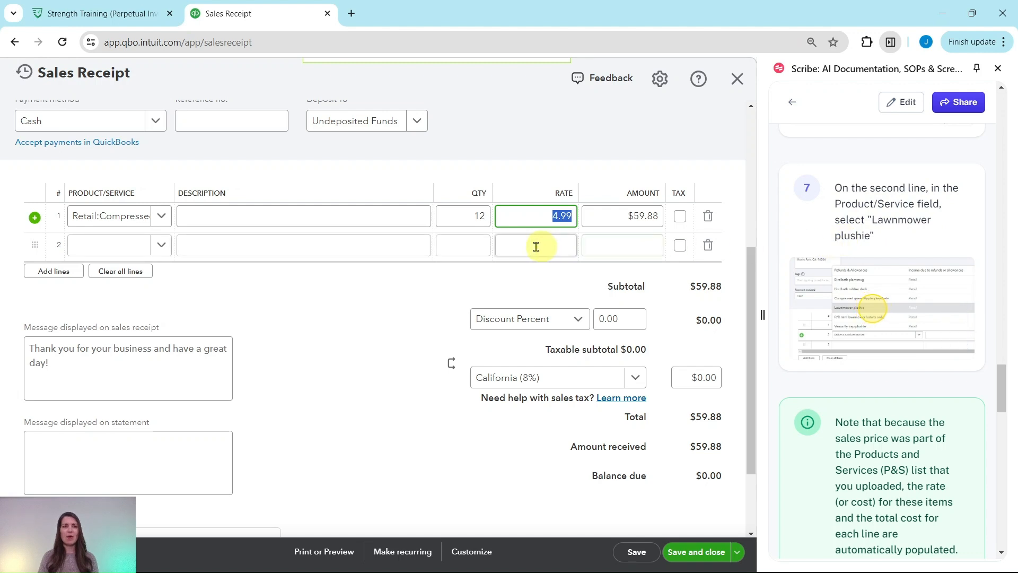
left_click(118, 251)
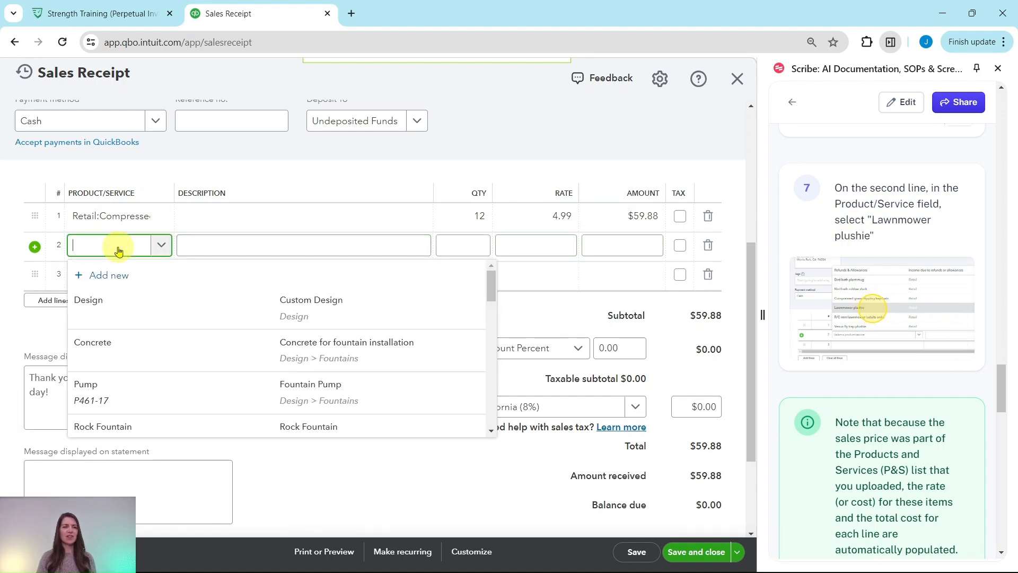
type("lawnmower")
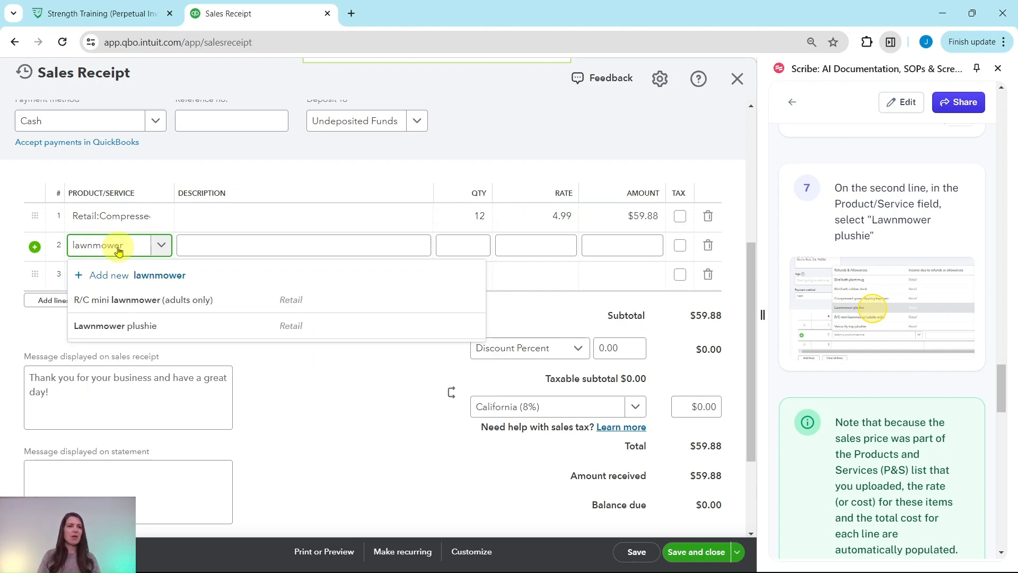
left_click(137, 331)
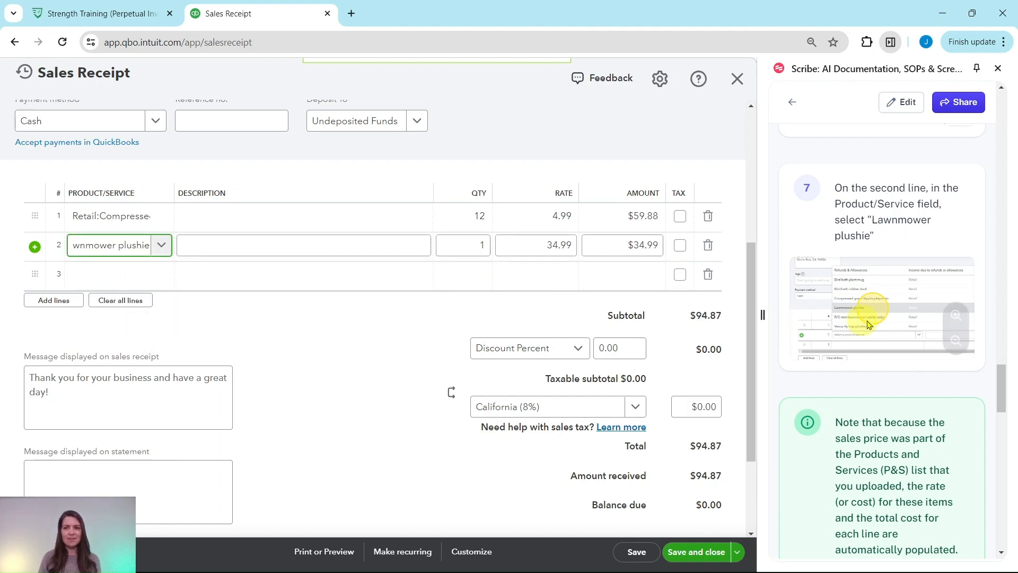
Read the guide's notes on automatic rates and inventory tracking, and save and close the sales receipt
scroll(896, 304, "down", 4)
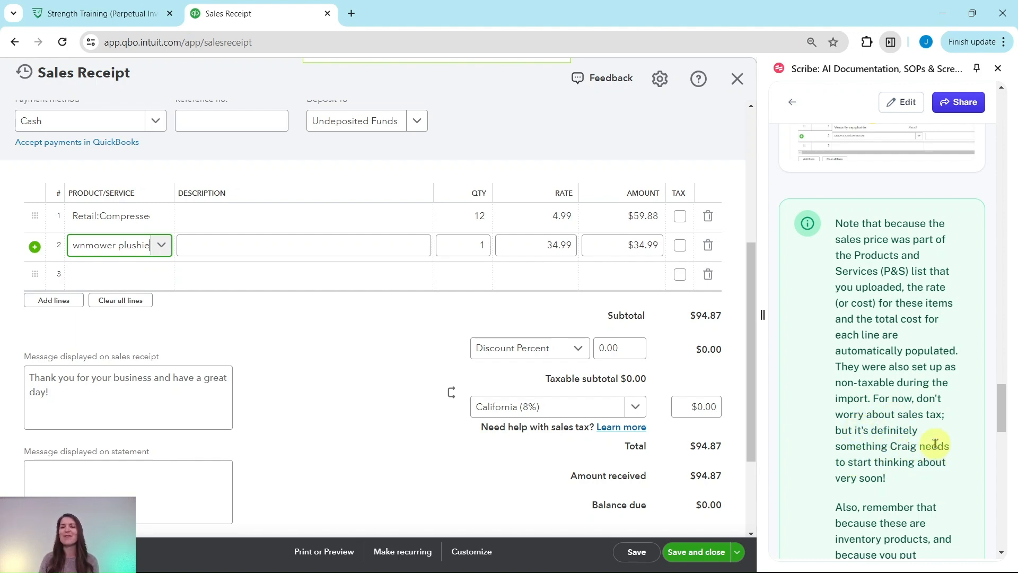
scroll(931, 429, "down", 3)
left_click(558, 214)
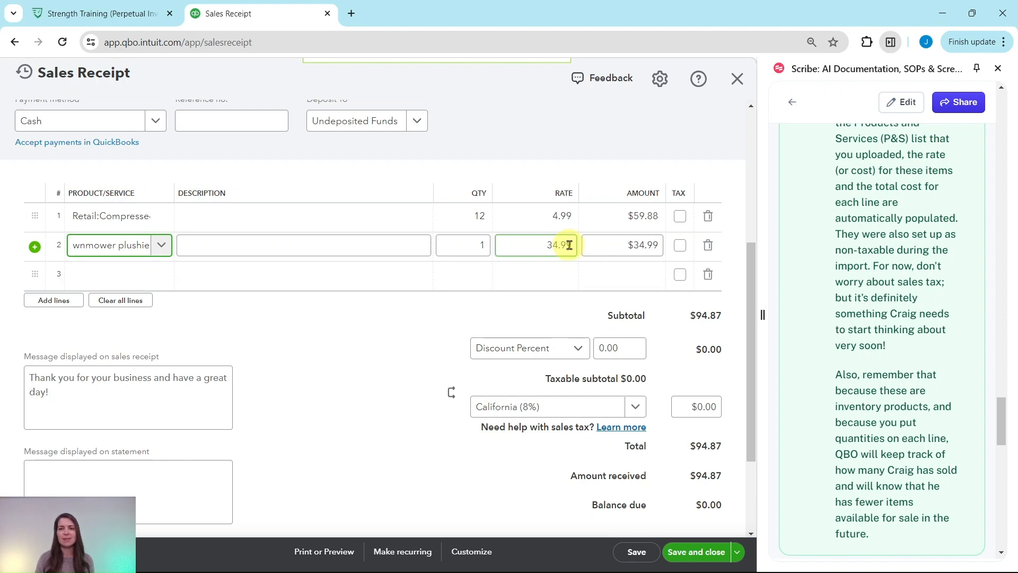
mouse_move(477, 220)
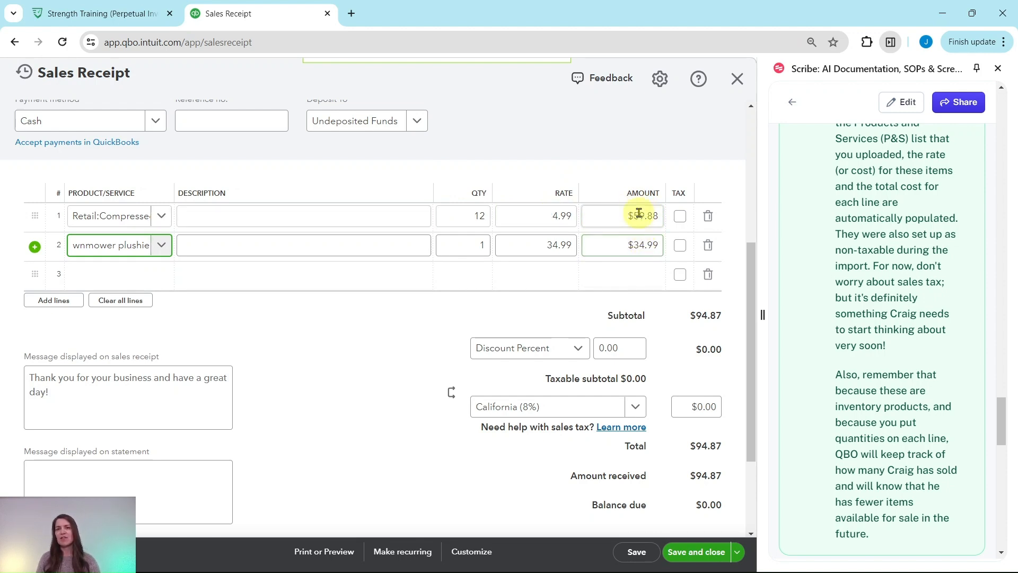
scroll(892, 265, "down", 2)
scroll(892, 265, "down", 1)
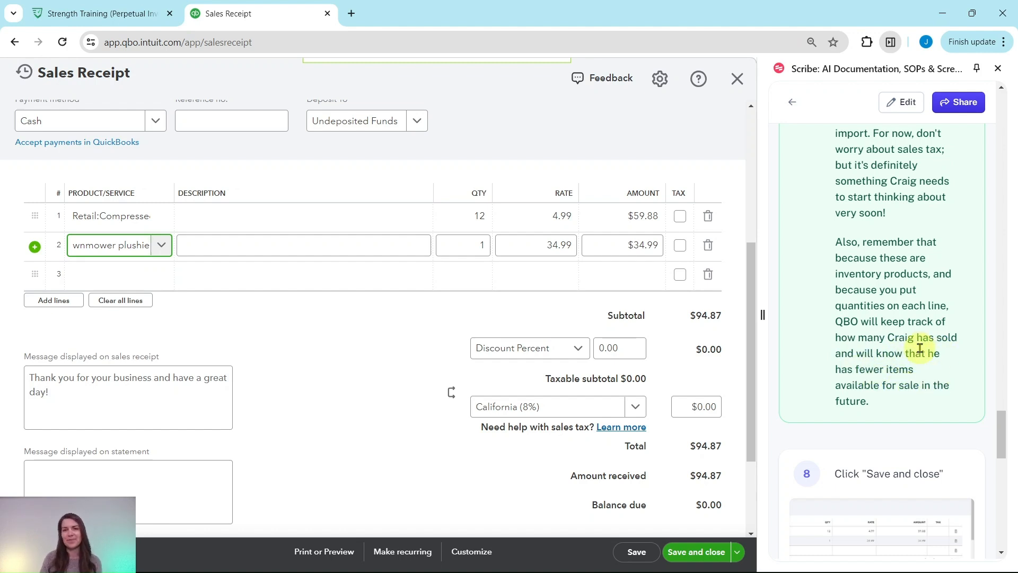
scroll(911, 345, "down", 4)
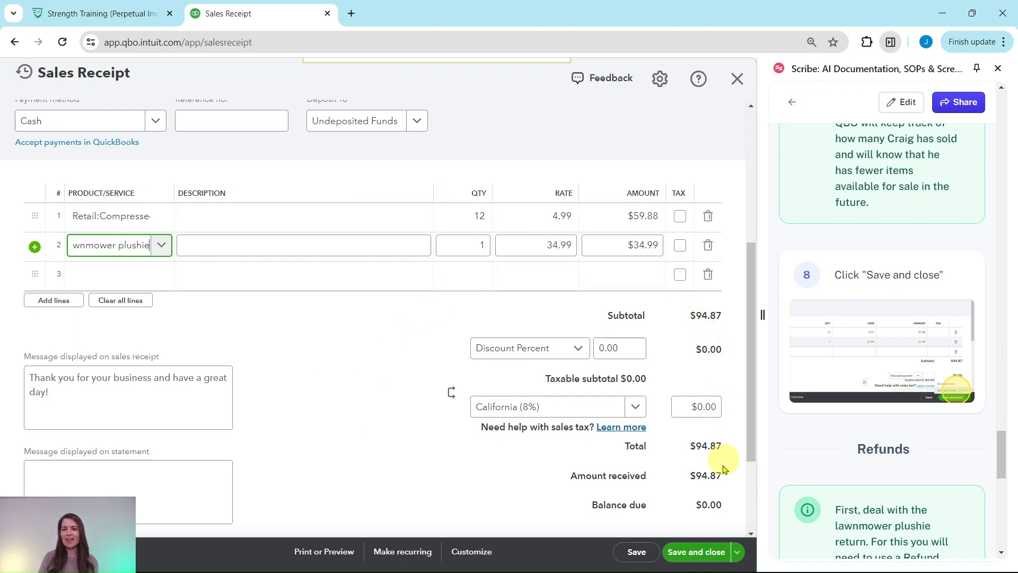
left_click(697, 554)
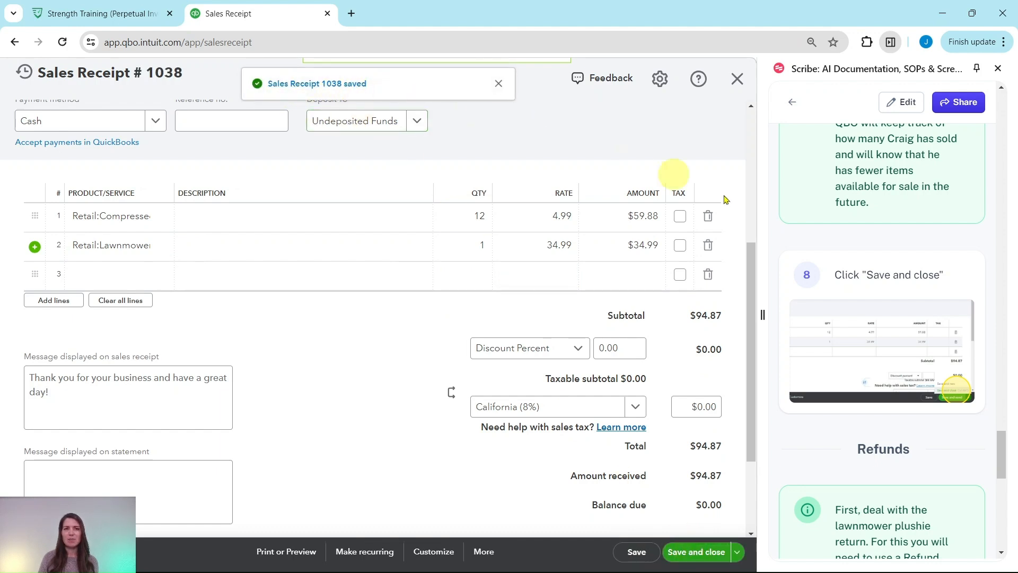
Check the guide's Refunds section and start a new refund receipt
scroll(880, 333, "down", 3)
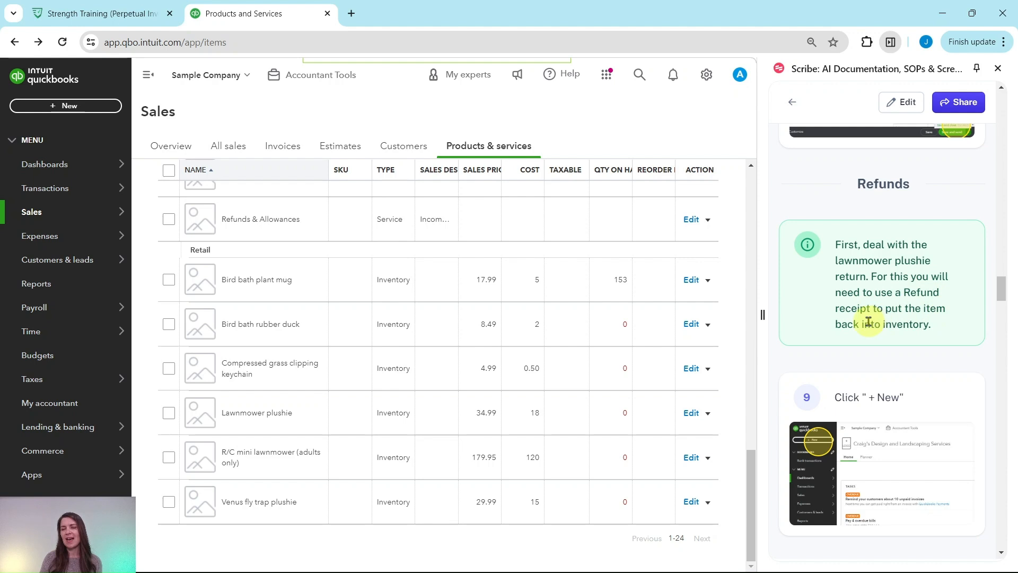
scroll(869, 322, "down", 3)
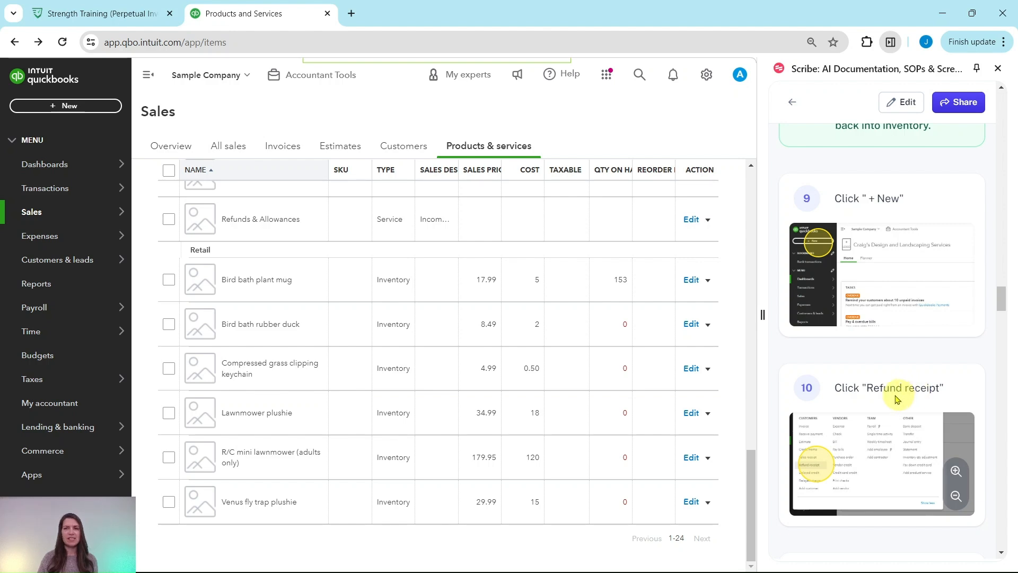
left_click(59, 108)
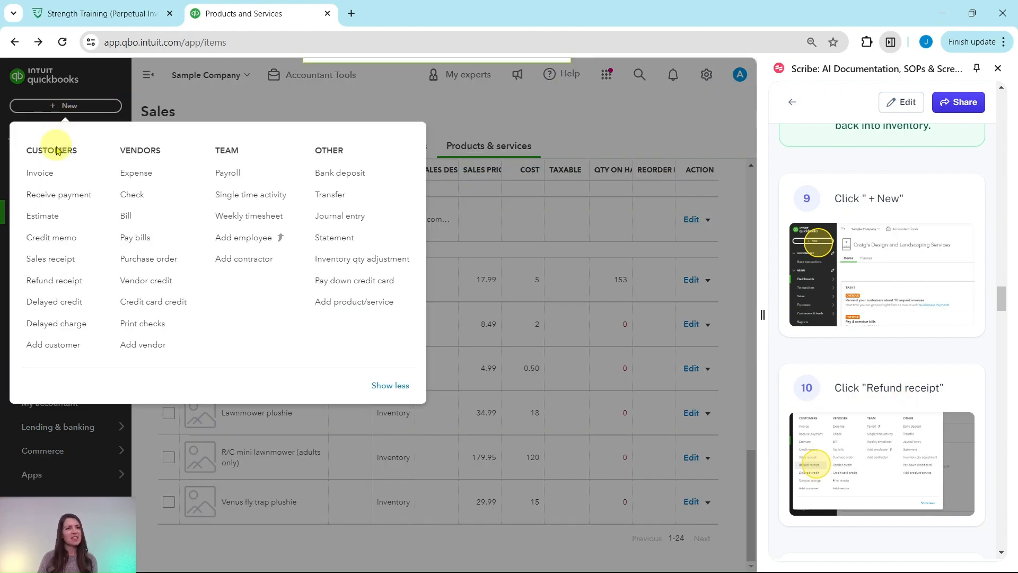
left_click(50, 288)
Set the refund receipt's customer to the one named in the guide's step 11
scroll(904, 335, "down", 2)
scroll(905, 335, "down", 6)
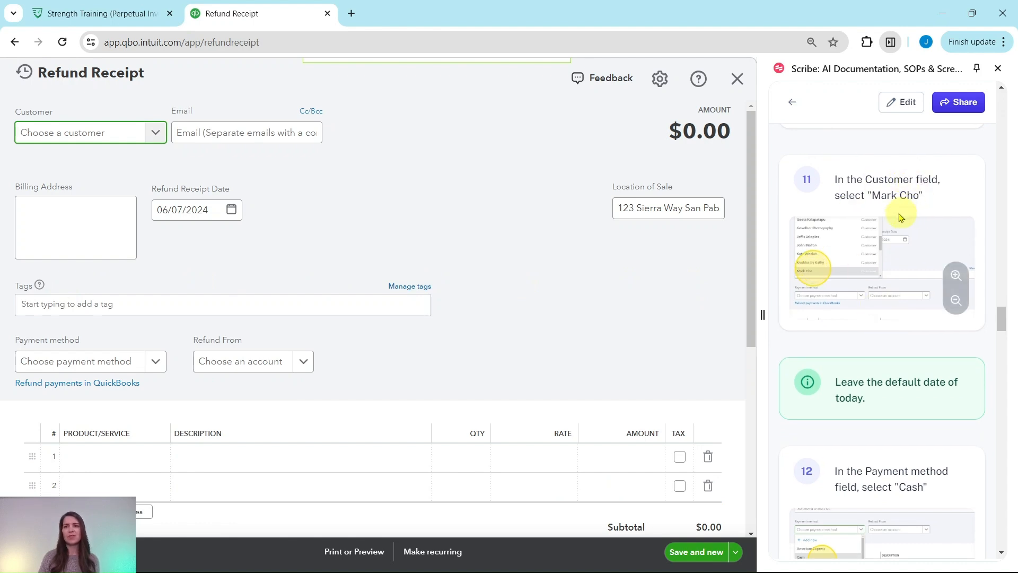
left_click(156, 136)
scroll(113, 193, "down", 5)
scroll(114, 193, "down", 3)
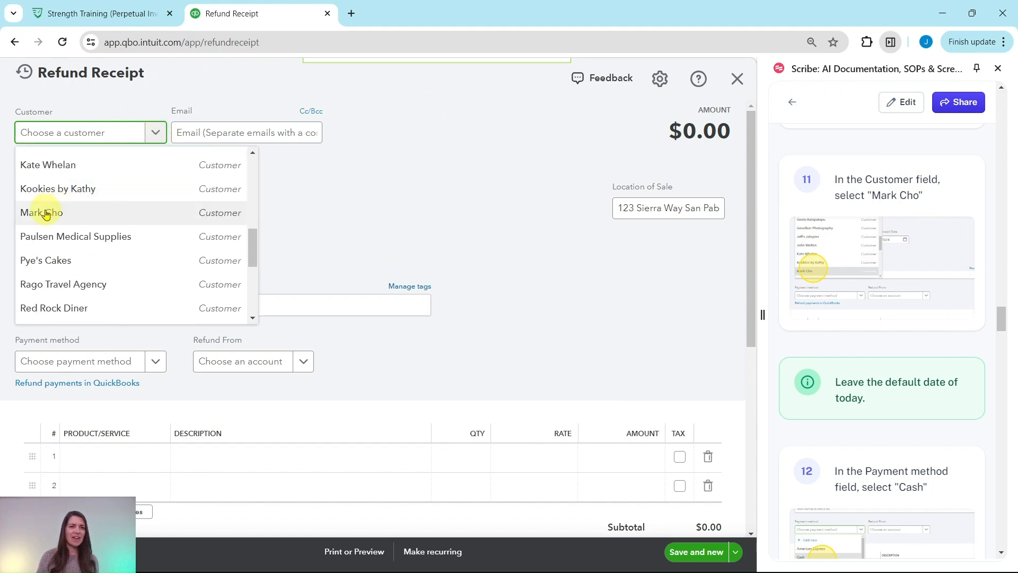
left_click(46, 212)
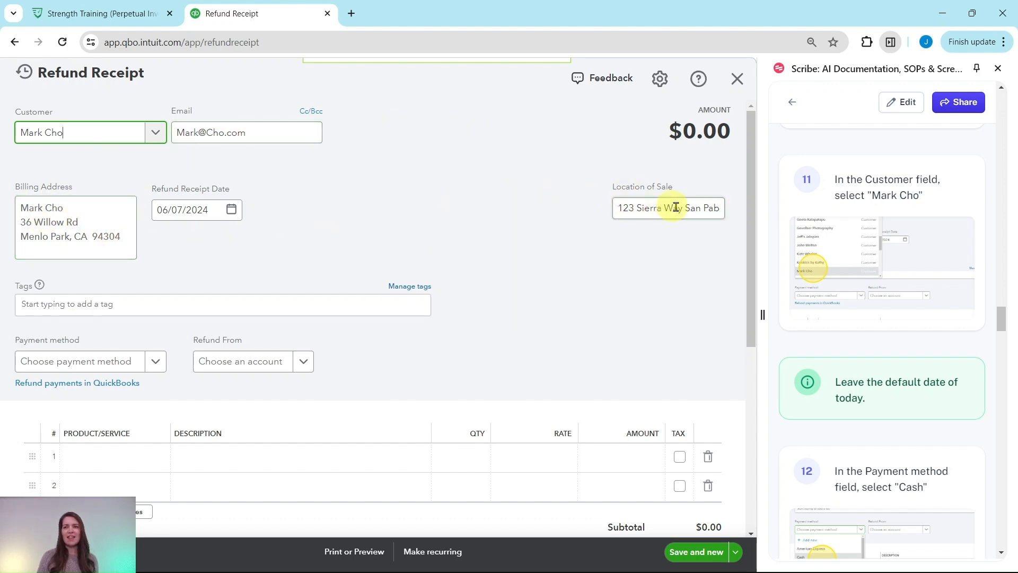
Set the refund receipt's payment method to Cash, leaving the default date
scroll(898, 393, "down", 3)
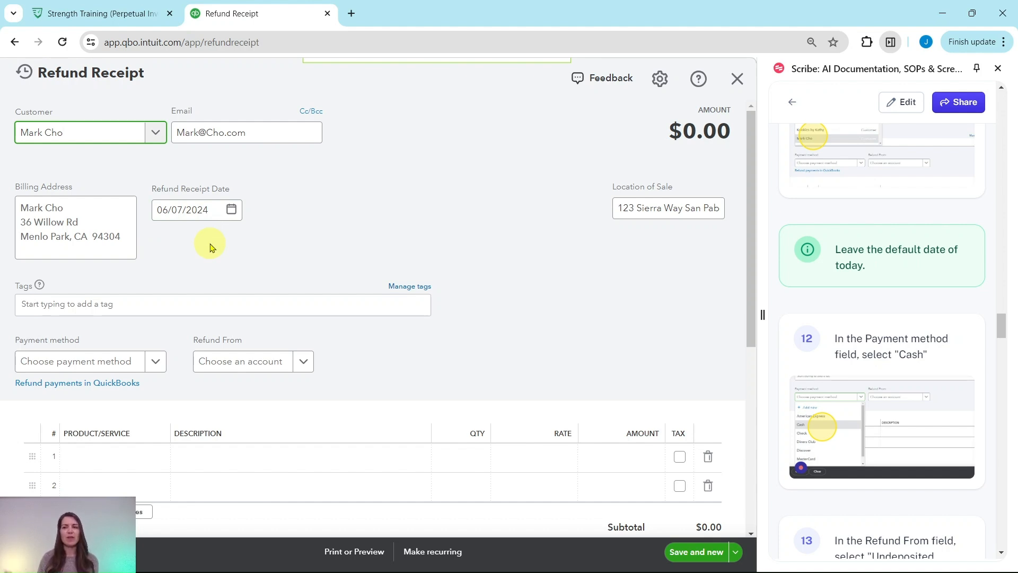
scroll(848, 233, "down", 4)
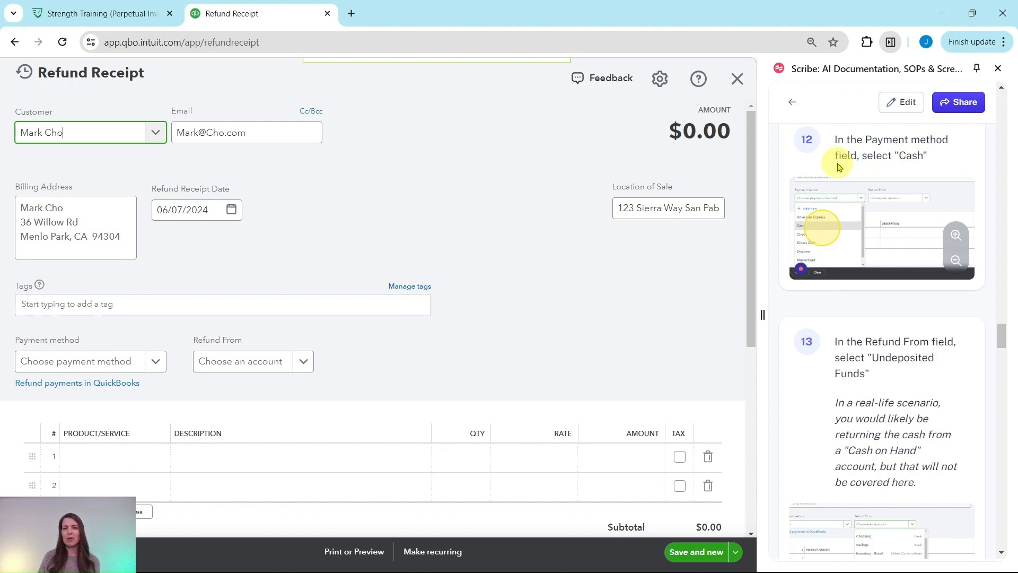
left_click(157, 362)
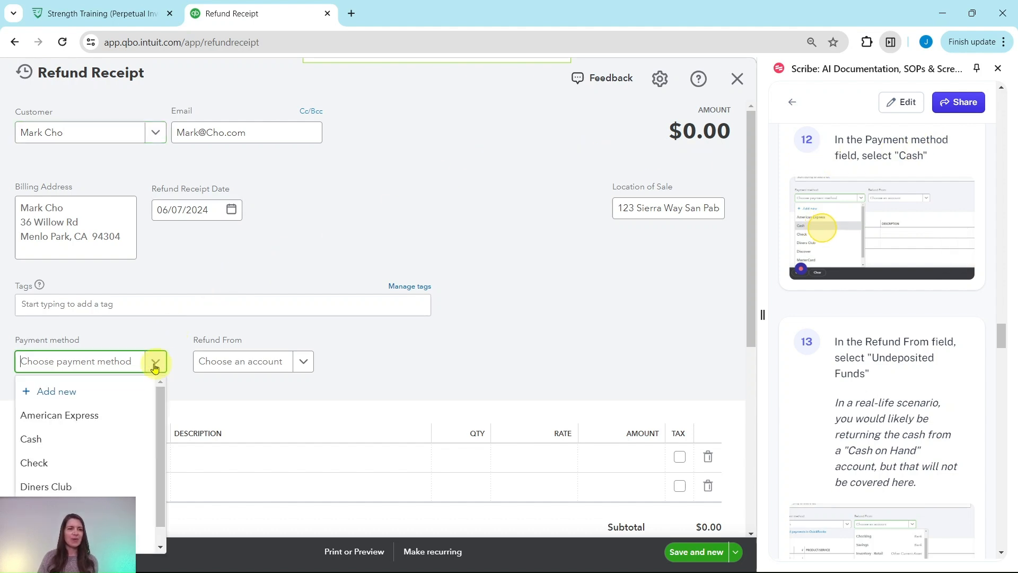
left_click(101, 437)
Set the account the refund is paid from to Undeposited Funds
scroll(906, 355, "down", 3)
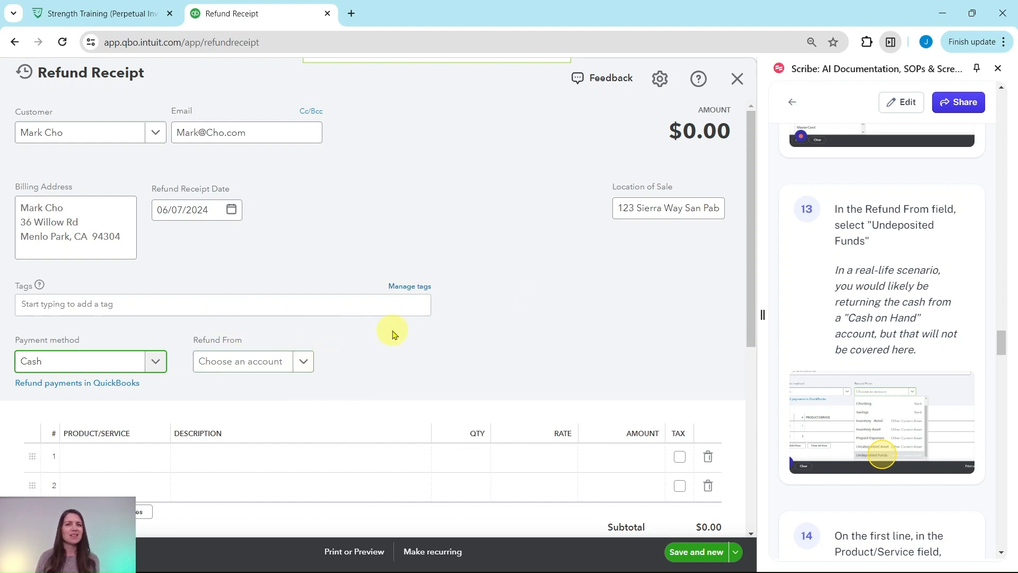
scroll(409, 295, "down", 2)
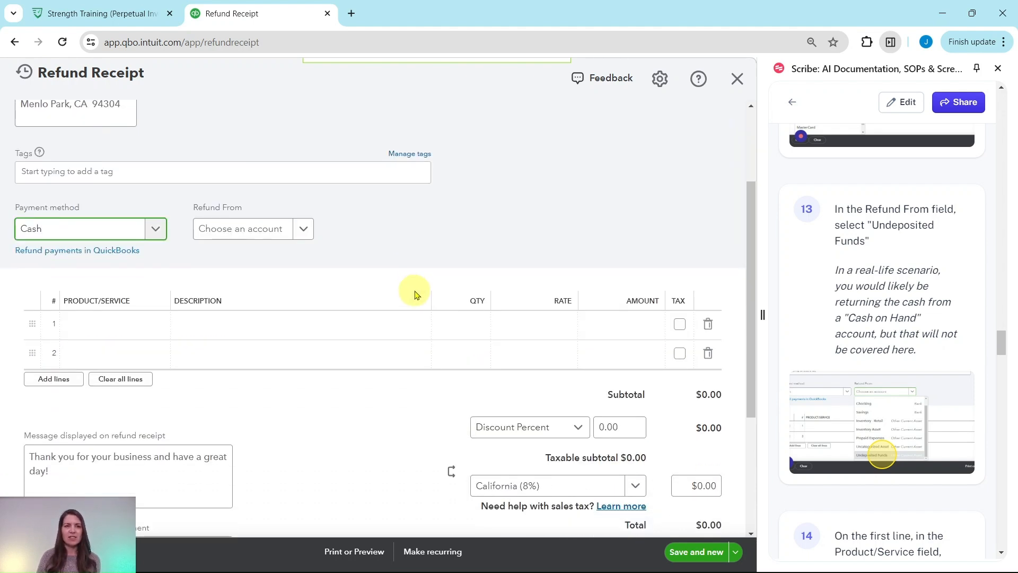
left_click(304, 229)
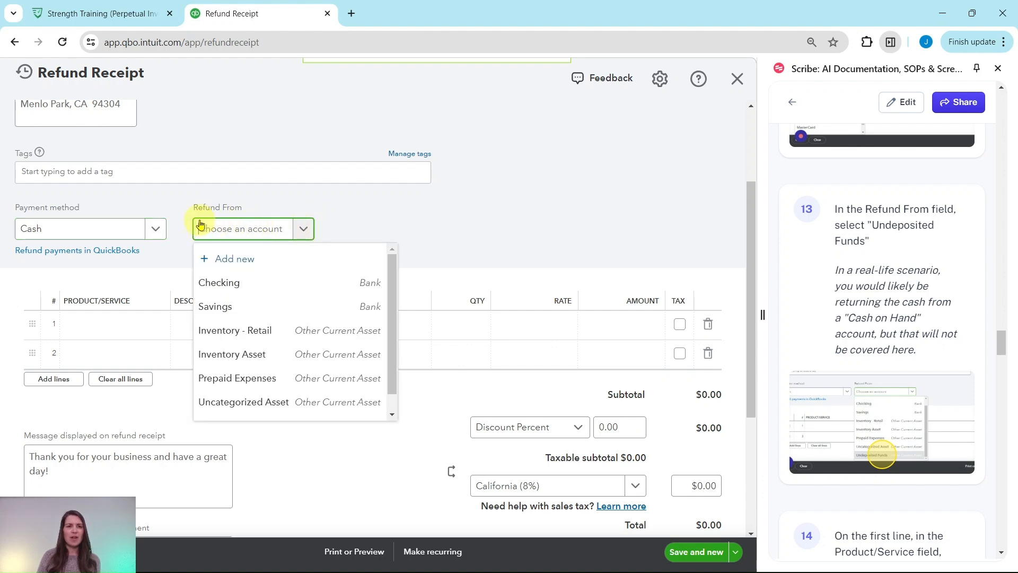
scroll(311, 346, "down", 1)
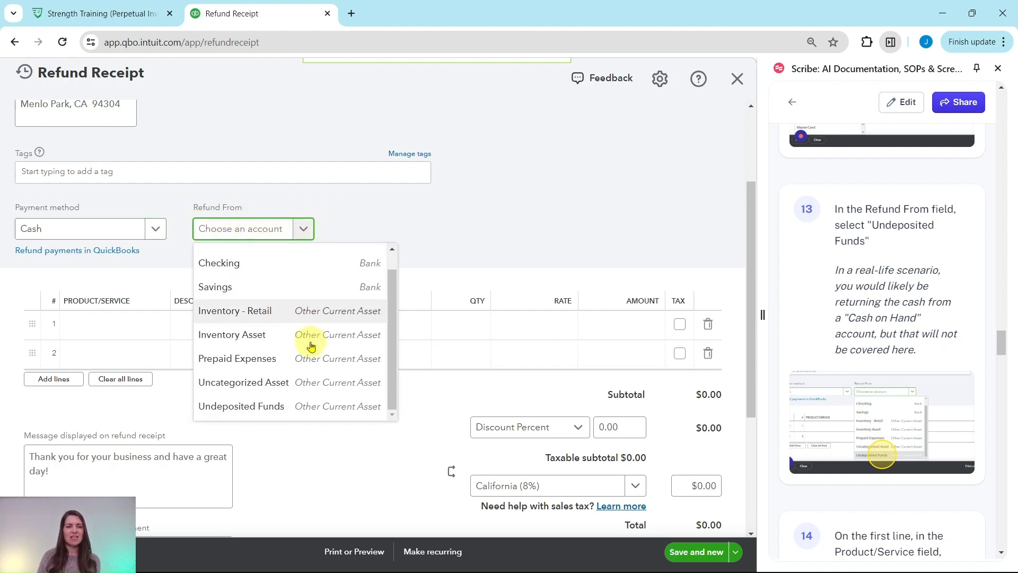
left_click(286, 408)
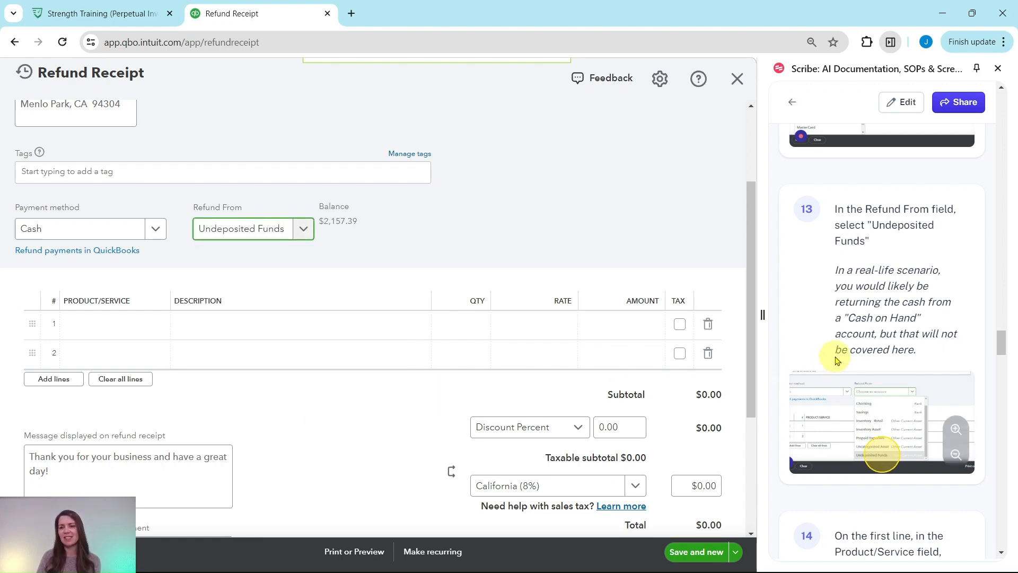
Add Lawnmower plushie as the product on the refund receipt's first line
scroll(848, 349, "down", 3)
scroll(863, 341, "down", 3)
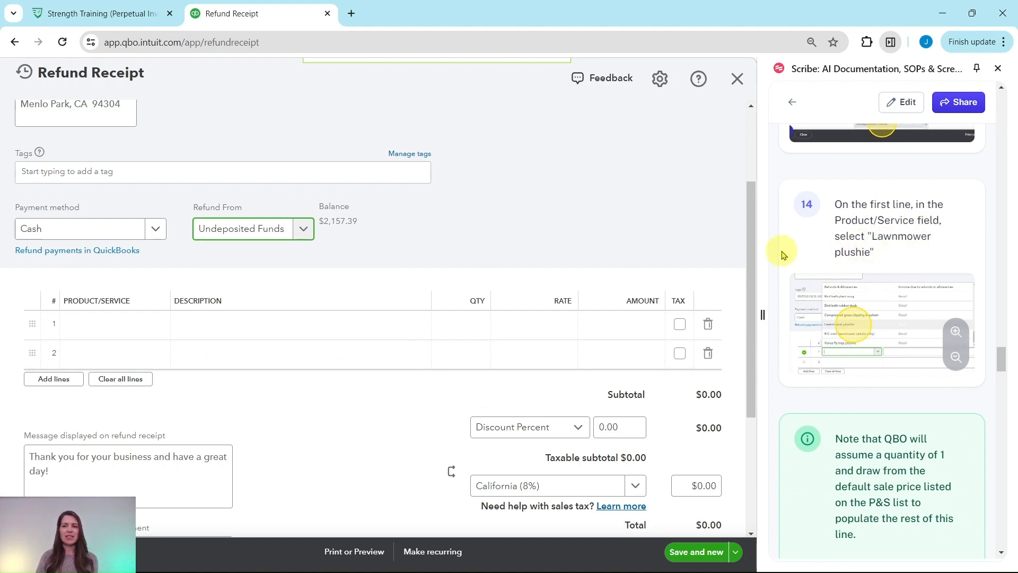
left_click(137, 335)
left_click(129, 325)
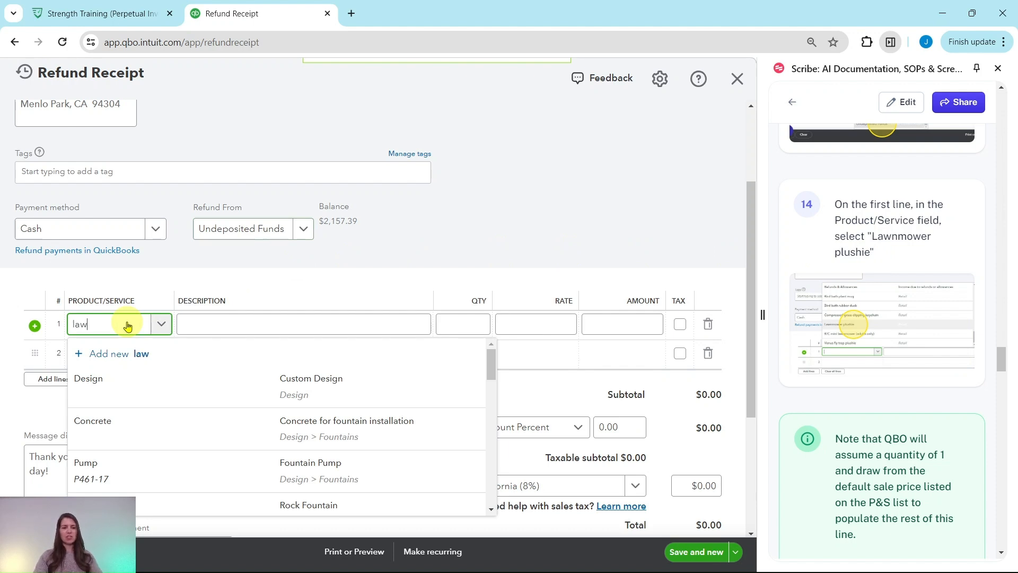
type("lawnmower")
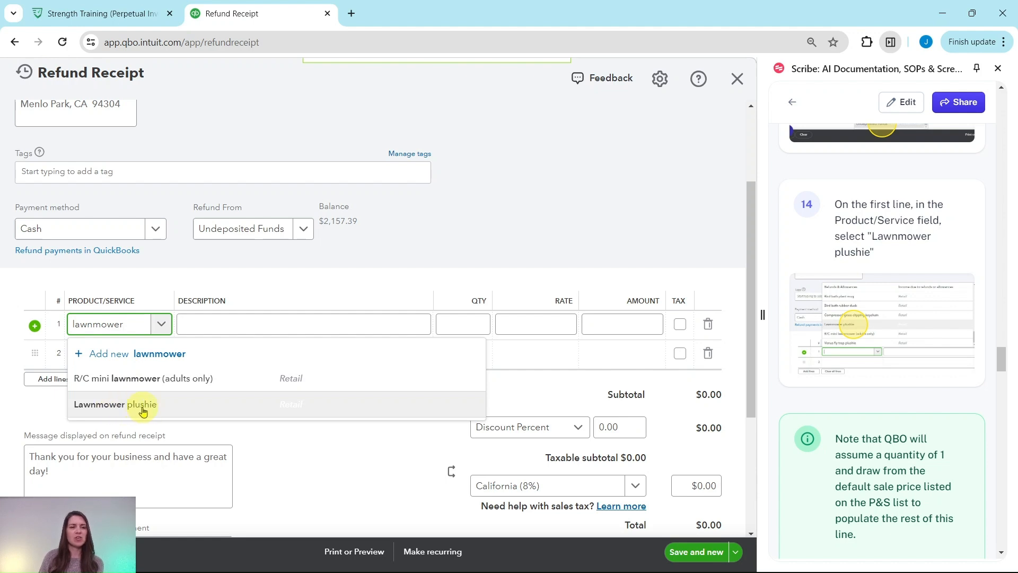
left_click(215, 406)
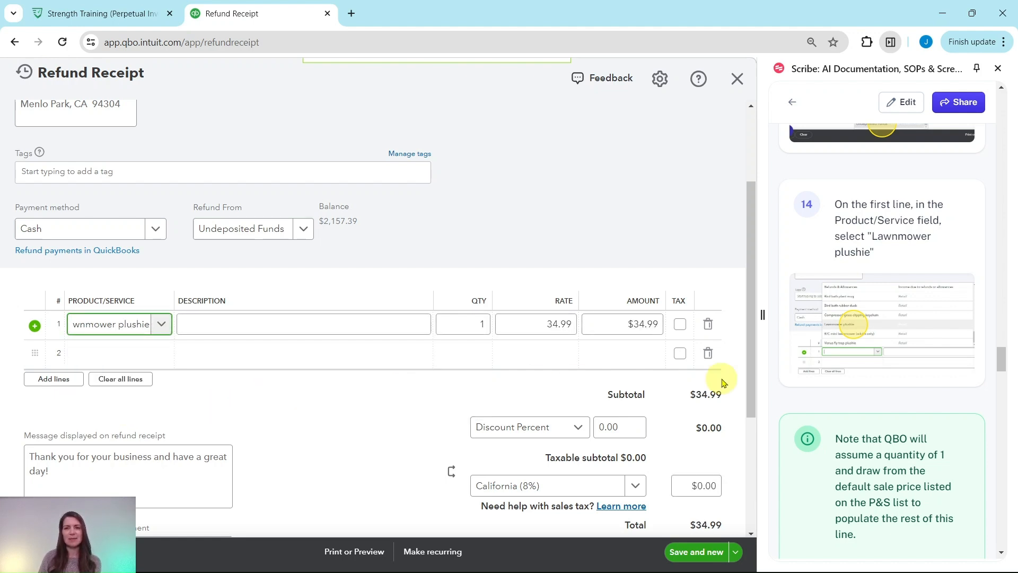
Check the plushie line's quantity and rate against the guide's note on returns of tracked inventory
scroll(895, 380, "down", 1)
scroll(895, 380, "down", 2)
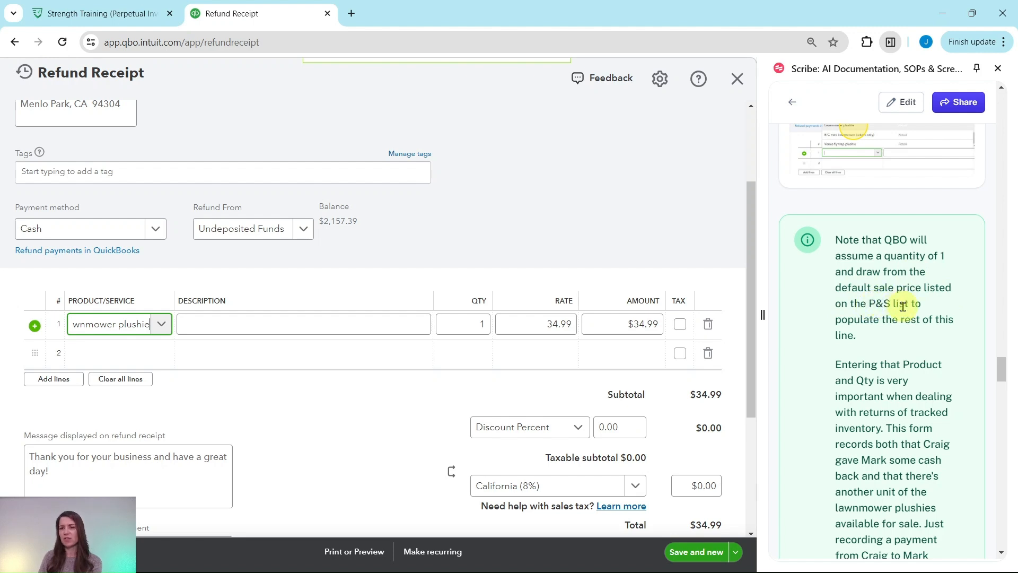
left_click(482, 325)
type("1")
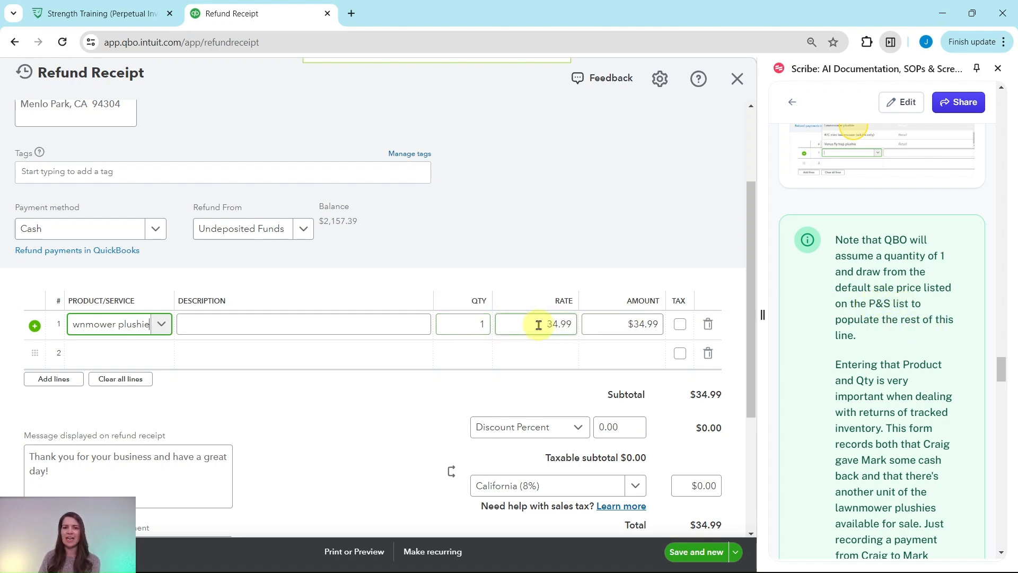
scroll(929, 324, "down", 3)
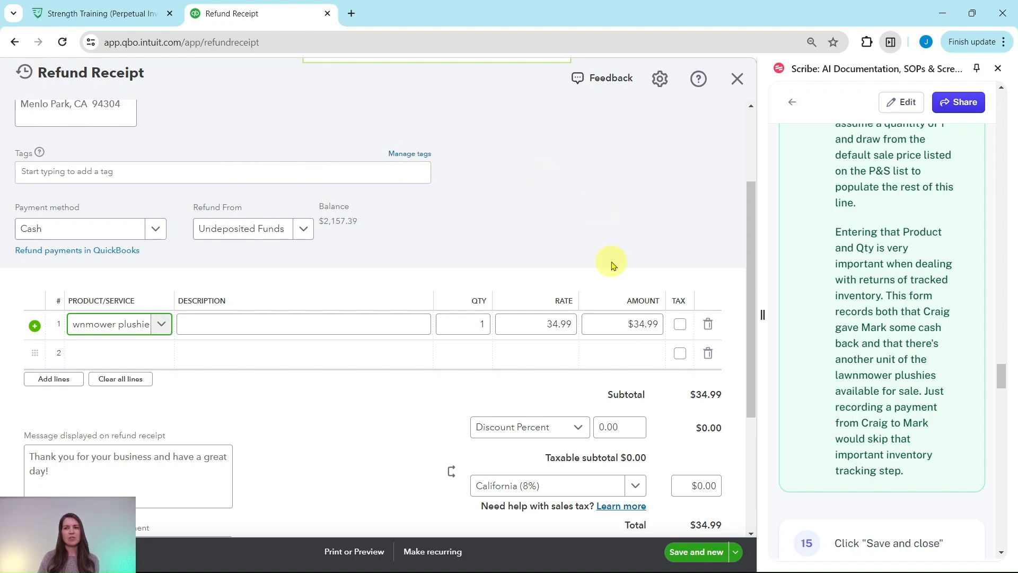
scroll(851, 297, "down", 1)
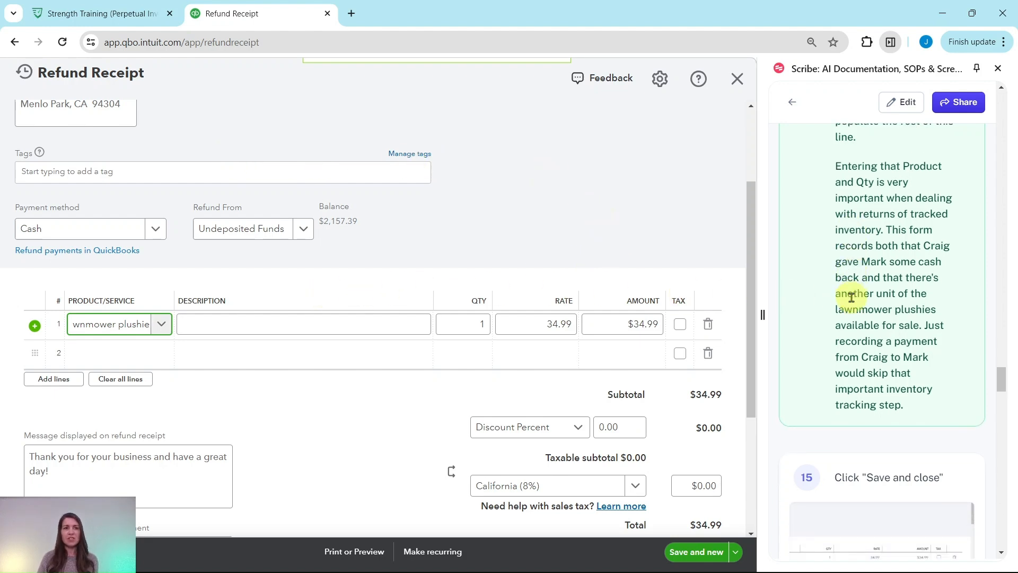
scroll(851, 297, "down", 3)
scroll(851, 295, "down", 1)
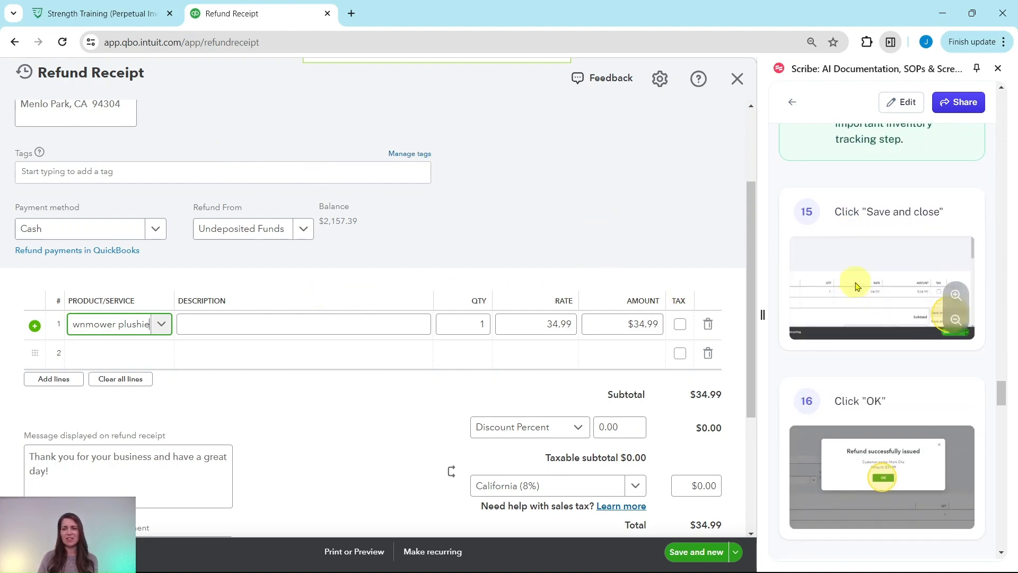
Save and close the refund receipt and dismiss the refund confirmation
scroll(849, 285, "down", 1)
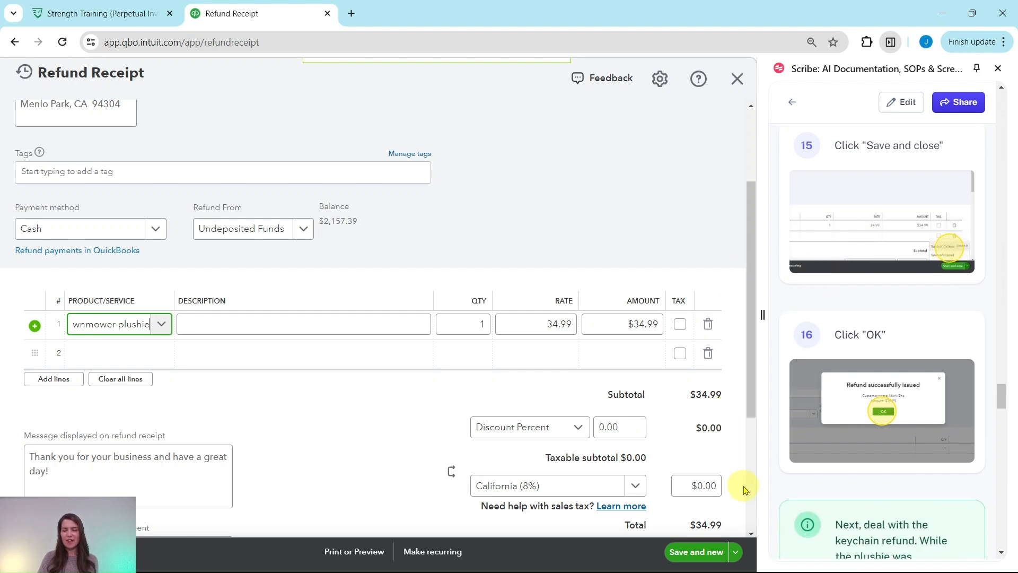
left_click(736, 553)
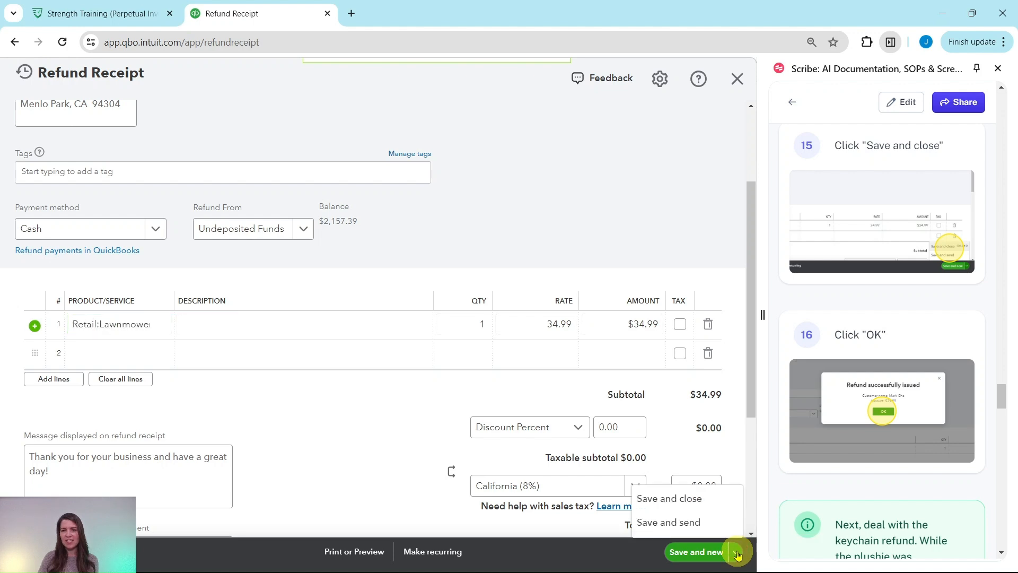
left_click(661, 507)
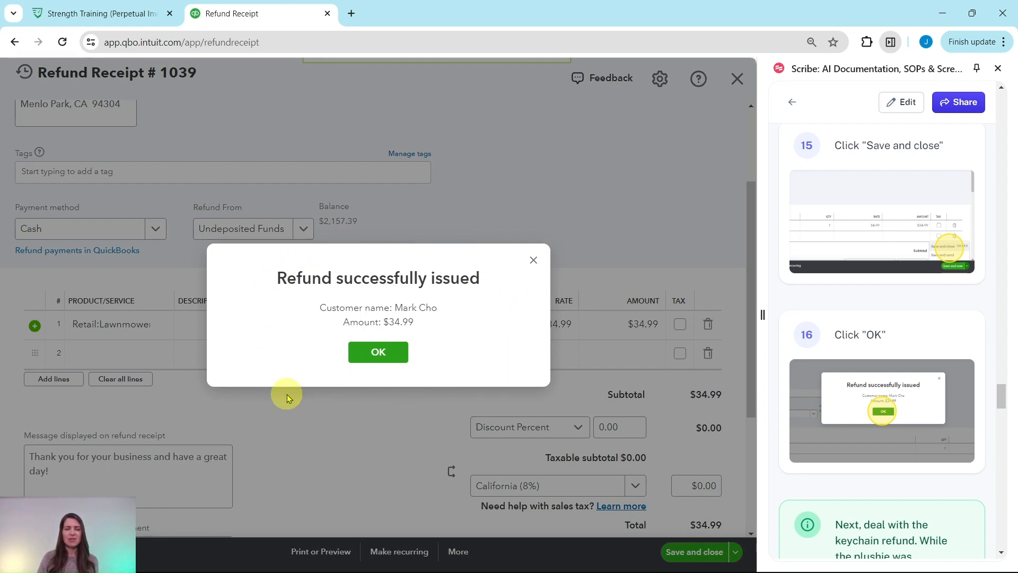
left_click(371, 354)
Read the guide's note on the broken keychain refund and start a new expense transaction
scroll(994, 294, "down", 5)
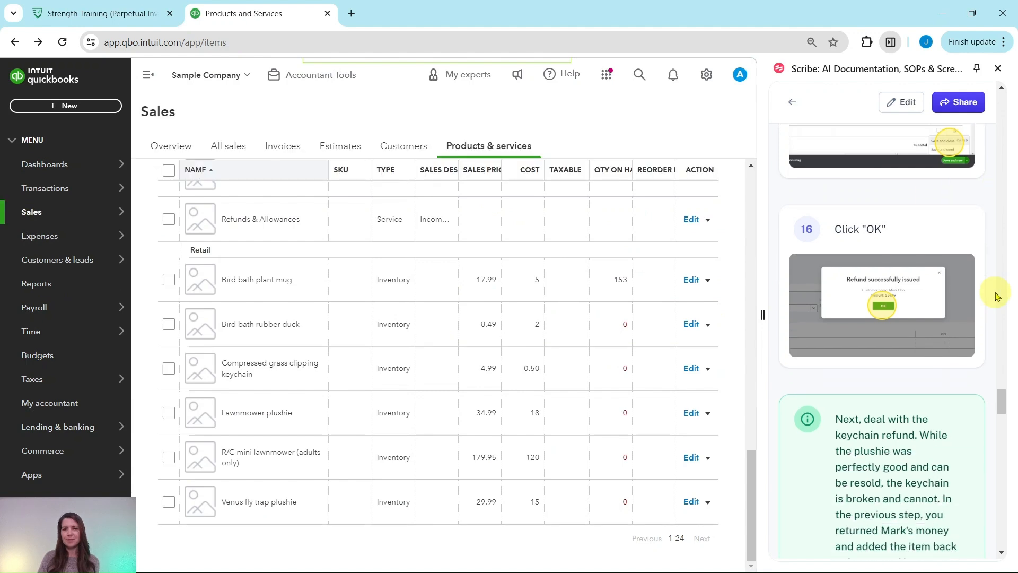
scroll(886, 164, "down", 1)
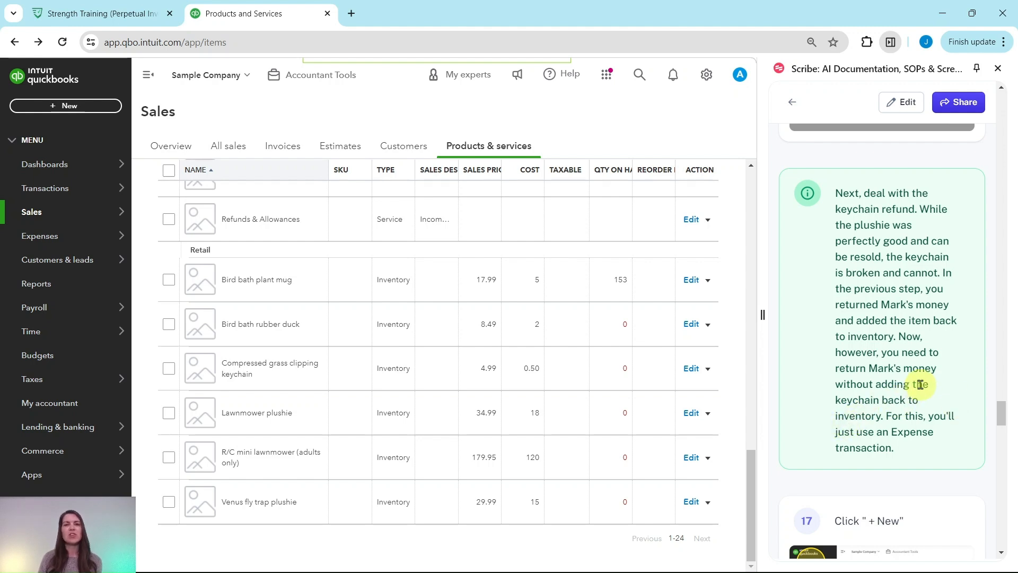
scroll(897, 337, "down", 7)
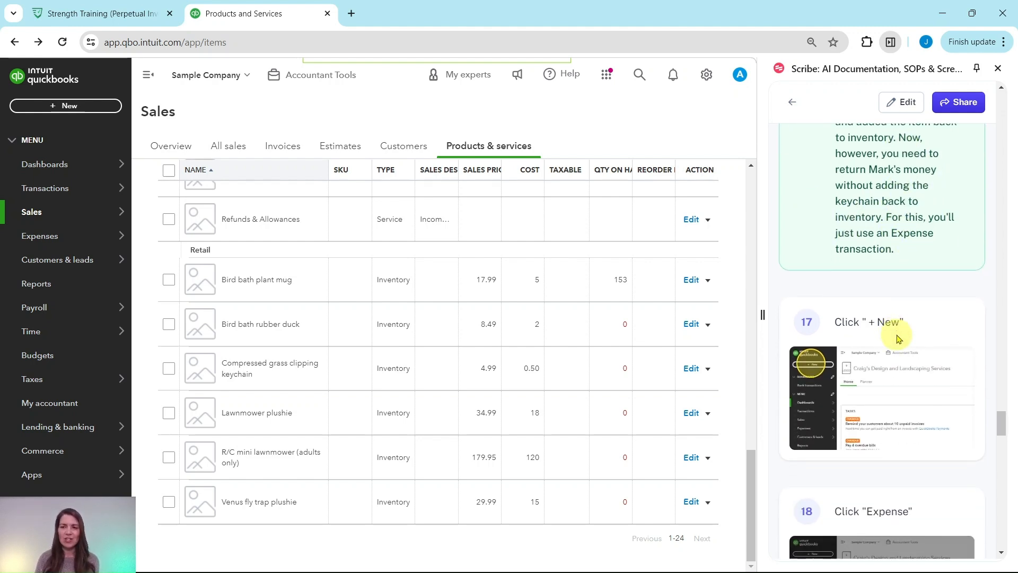
scroll(896, 337, "up", 1)
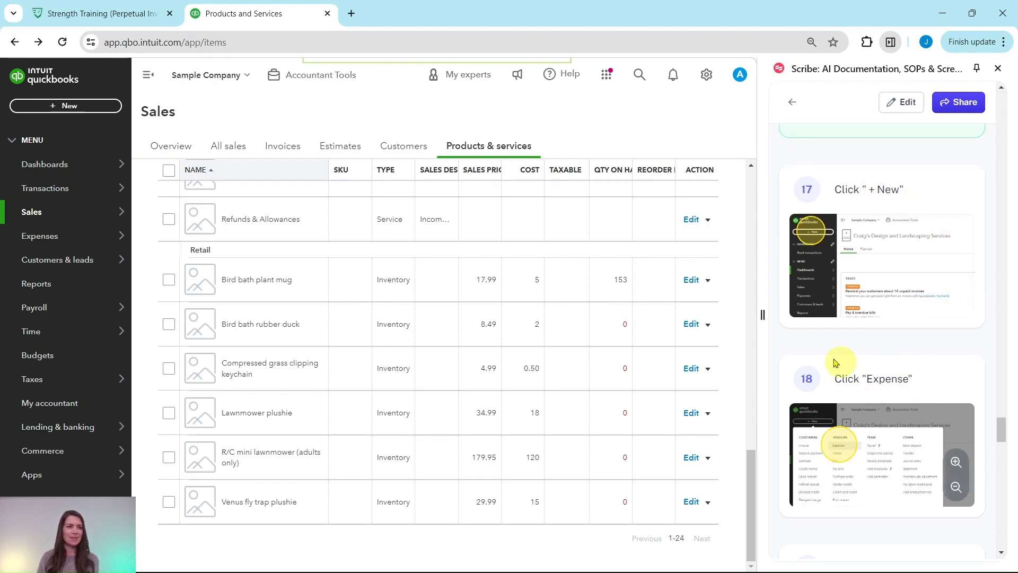
left_click(67, 109)
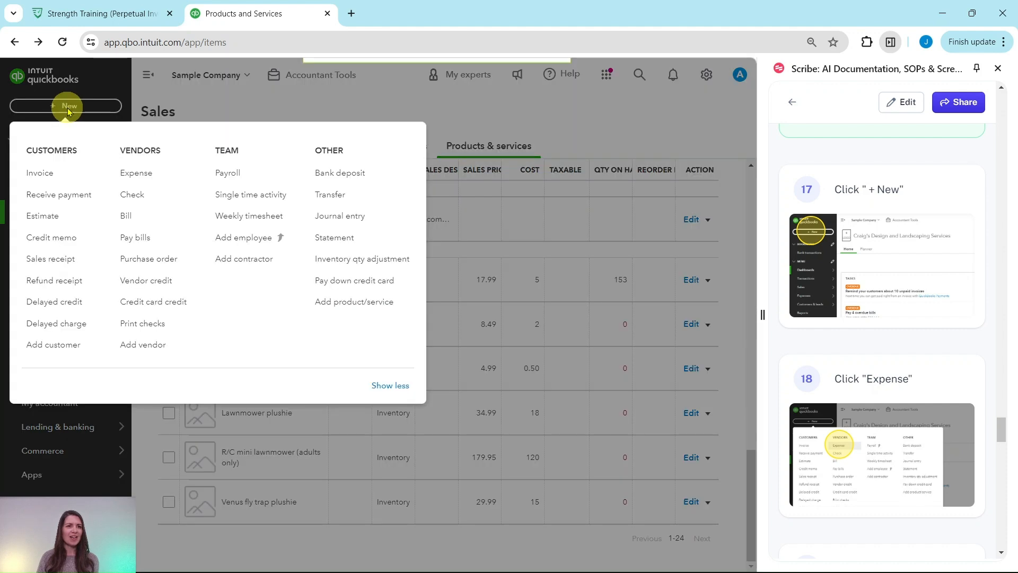
left_click(136, 181)
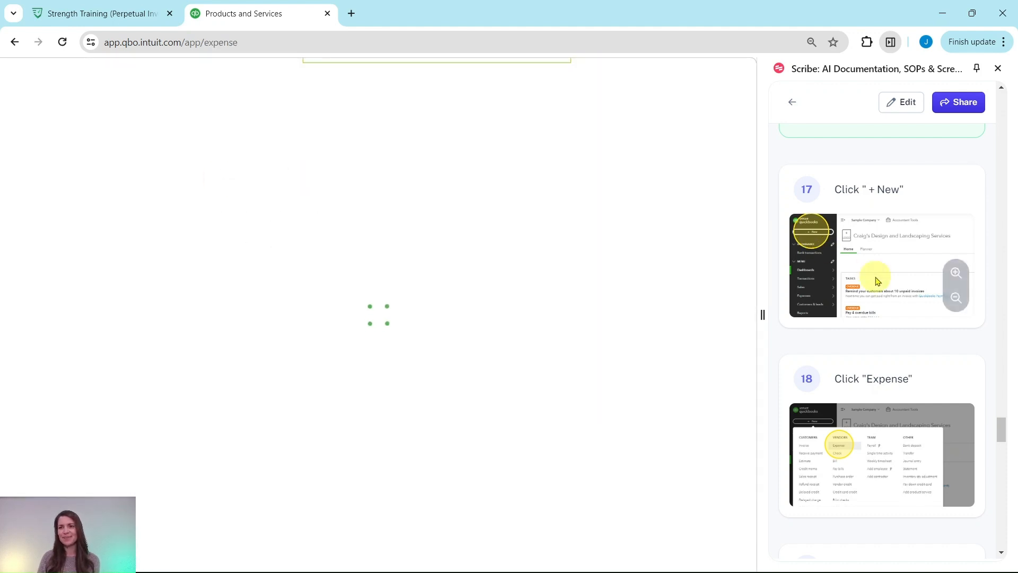
Choose the customer who returned the keychain as the payee of the expense
scroll(885, 290, "down", 4)
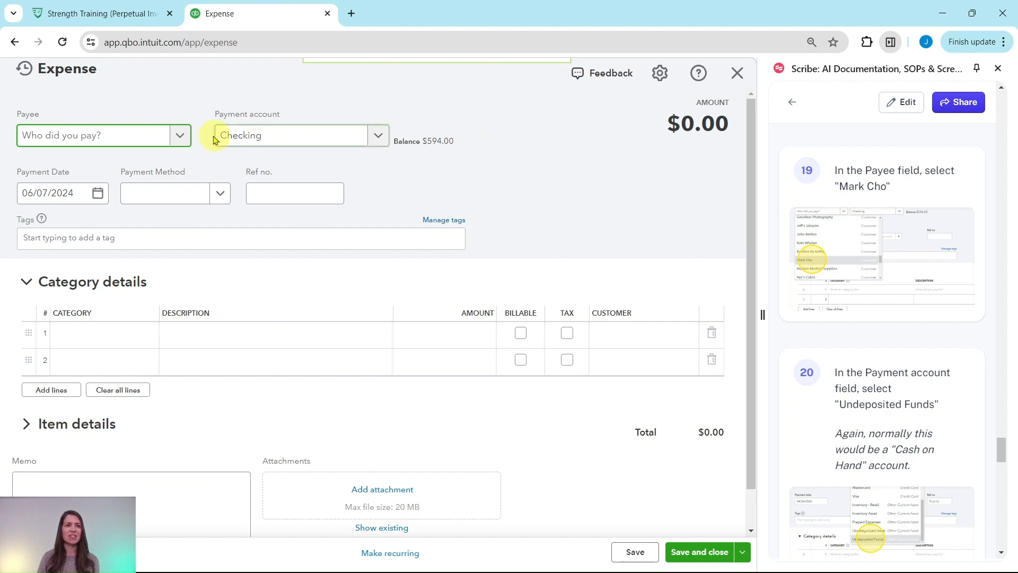
left_click(181, 138)
scroll(106, 179, "down", 4)
scroll(107, 179, "down", 5)
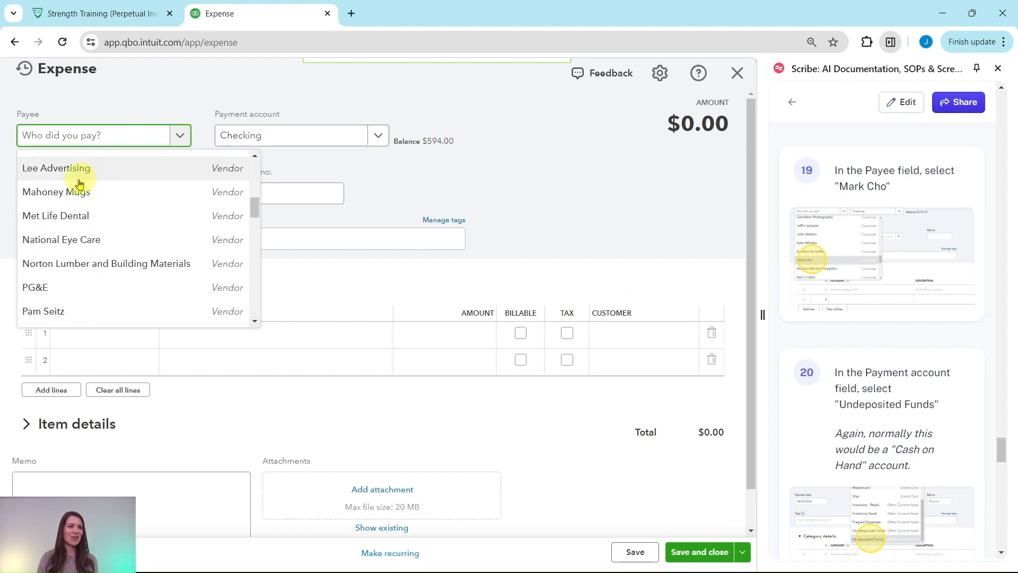
scroll(87, 195, "down", 5)
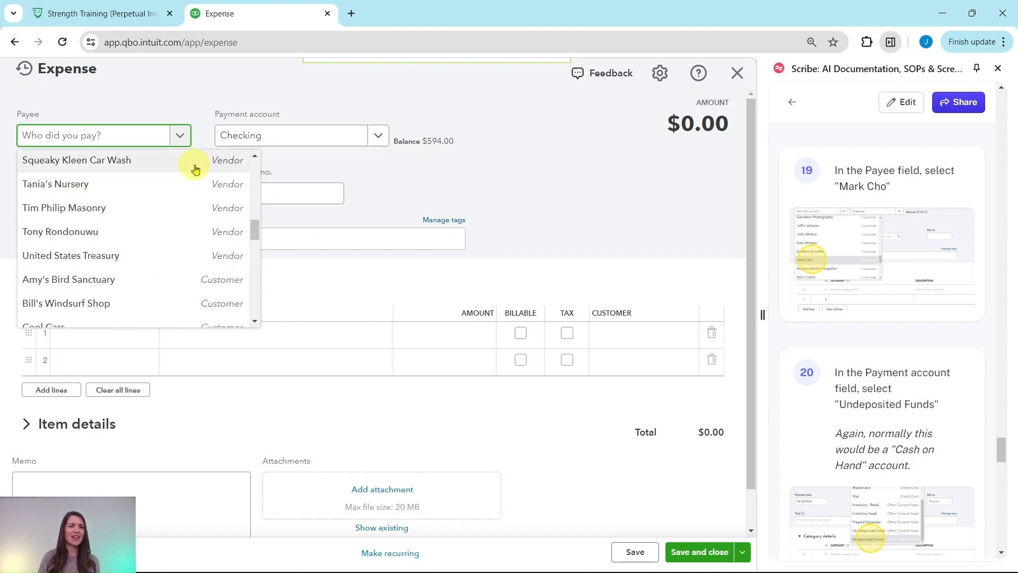
scroll(175, 200, "down", 4)
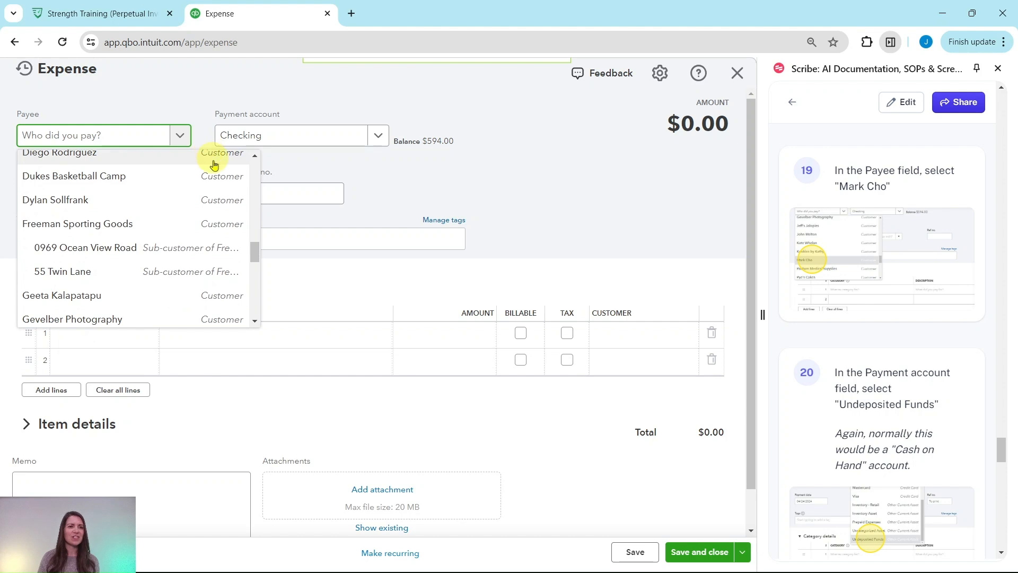
scroll(159, 254, "down", 4)
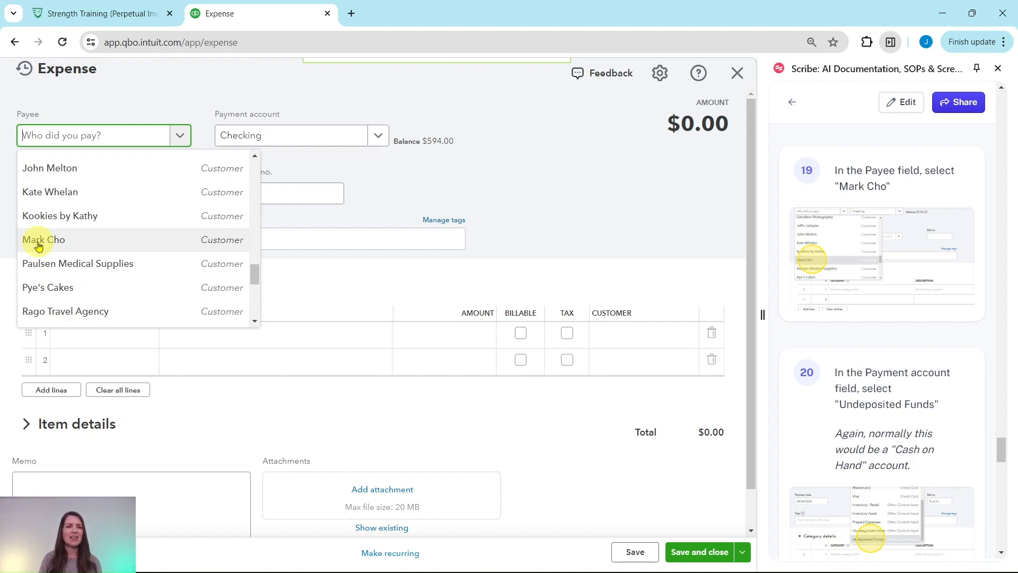
left_click(39, 244)
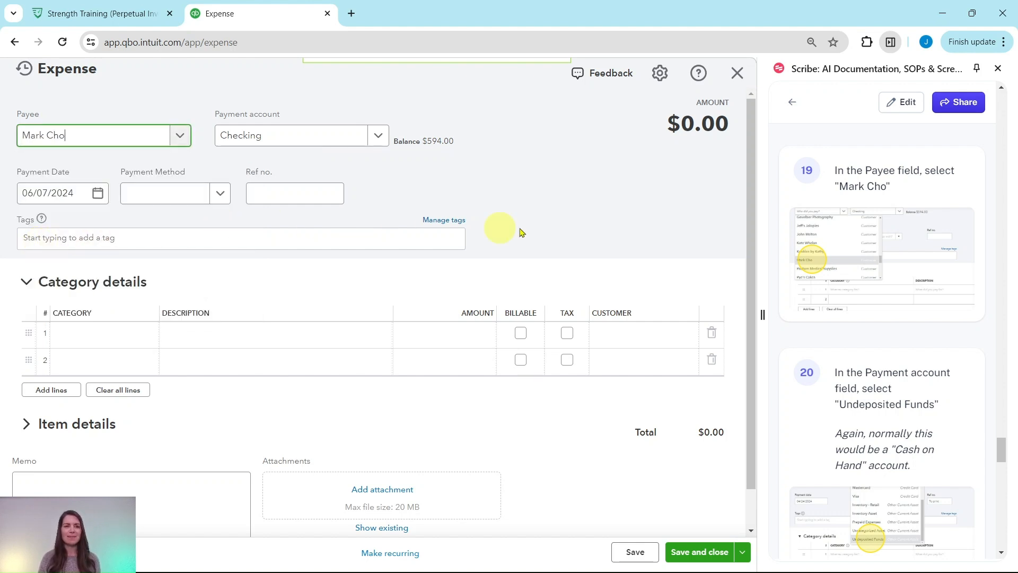
Set the expense's payment account to Undeposited Funds
scroll(909, 260, "down", 3)
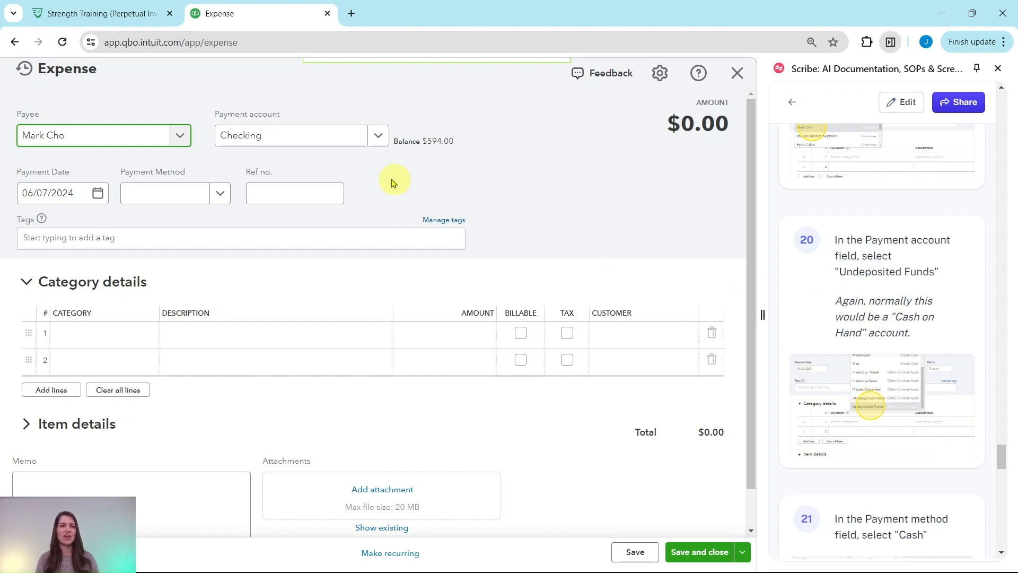
left_click(381, 138)
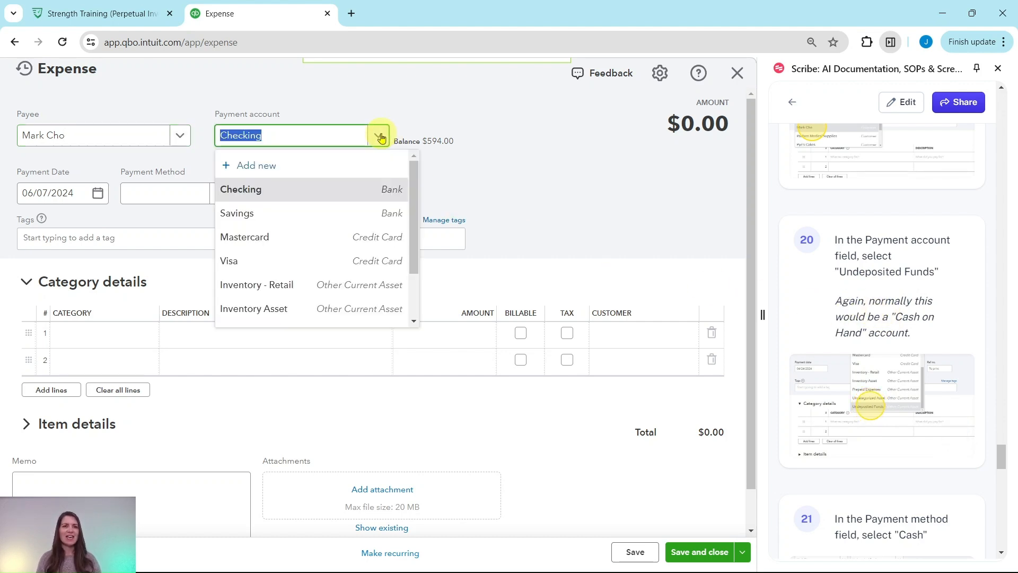
scroll(320, 228, "down", 2)
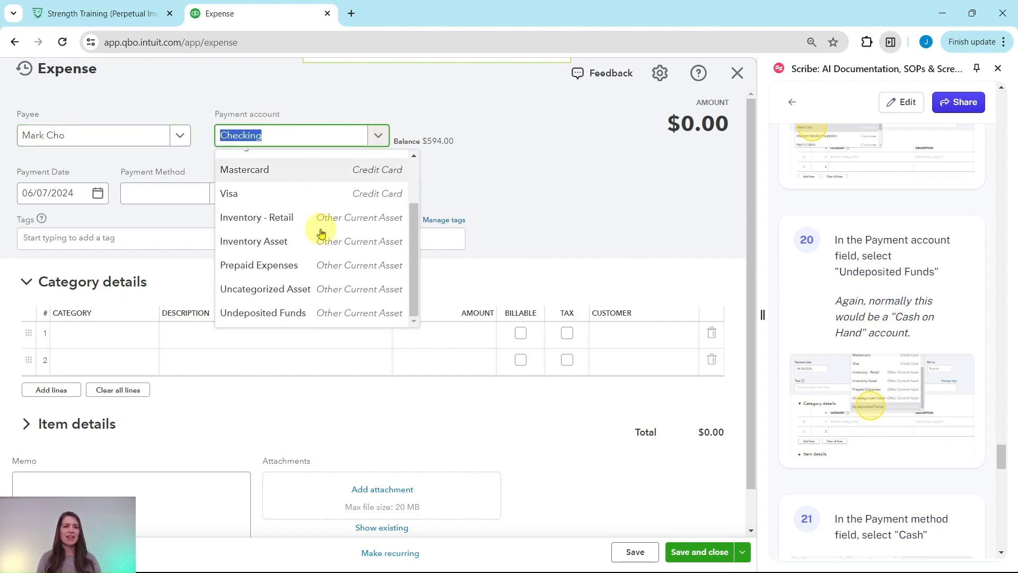
left_click(250, 320)
Set the expense's payment method to Cash and leave the reference number empty
scroll(889, 277, "down", 1)
scroll(890, 277, "down", 5)
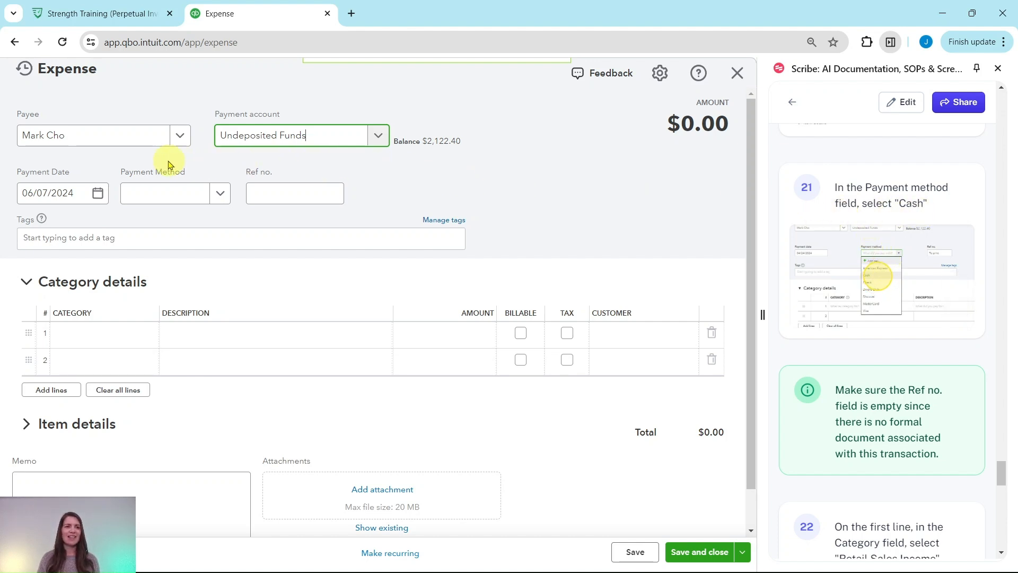
left_click(223, 197)
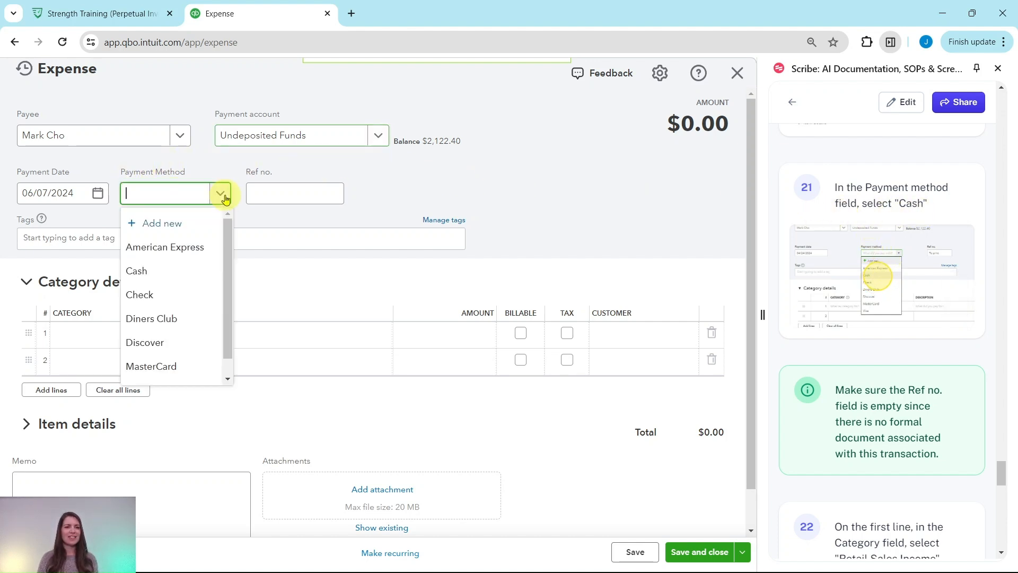
left_click(147, 273)
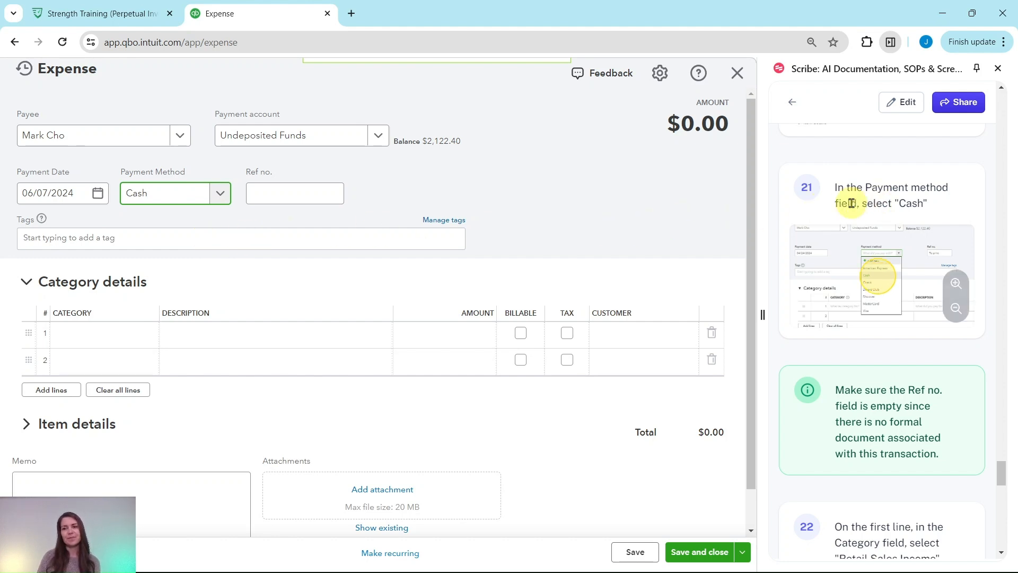
scroll(848, 200, "down", 4)
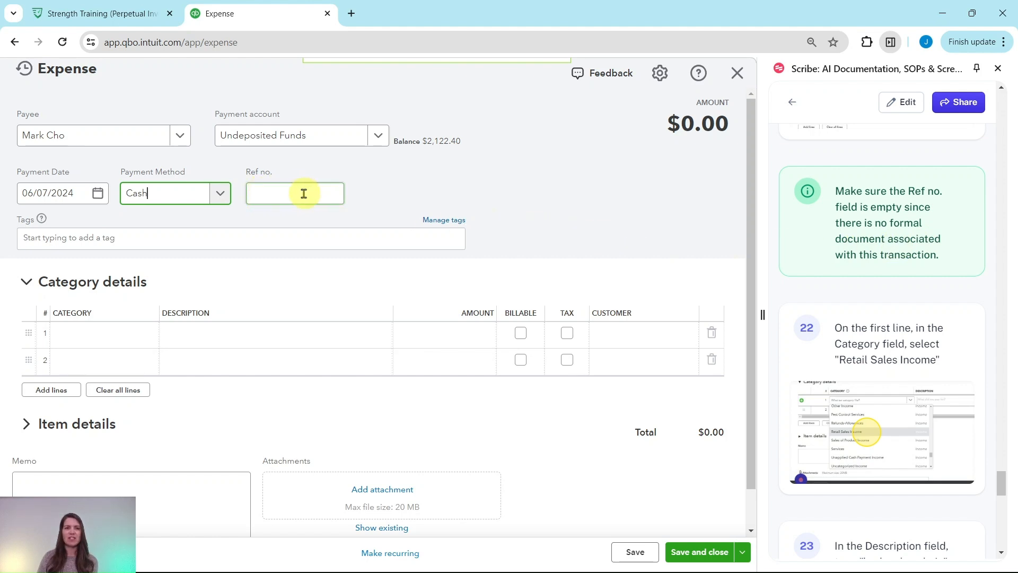
left_click(276, 194)
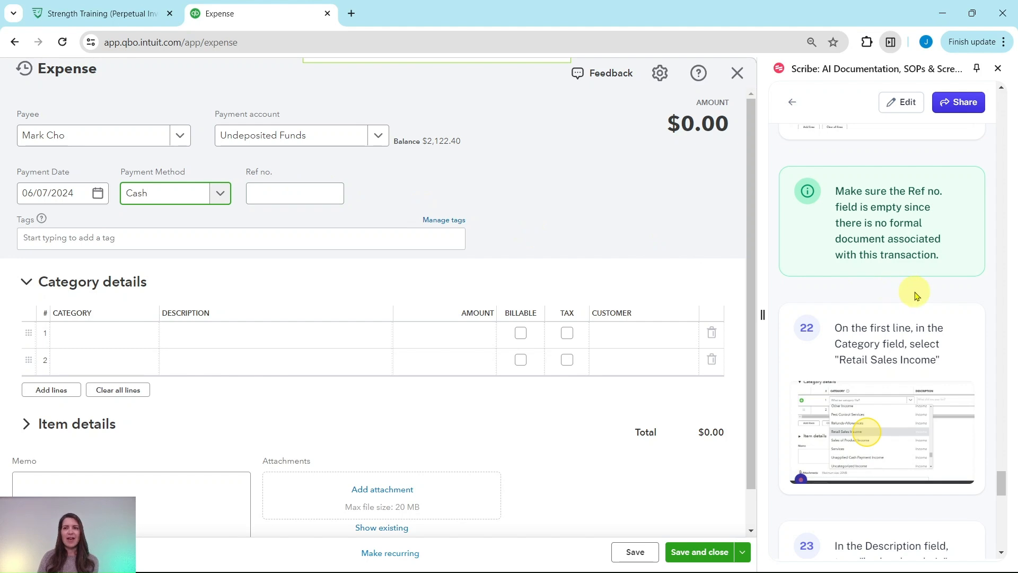
Assign the Retail Sales Income category to the first line of the category details
scroll(916, 296, "down", 3)
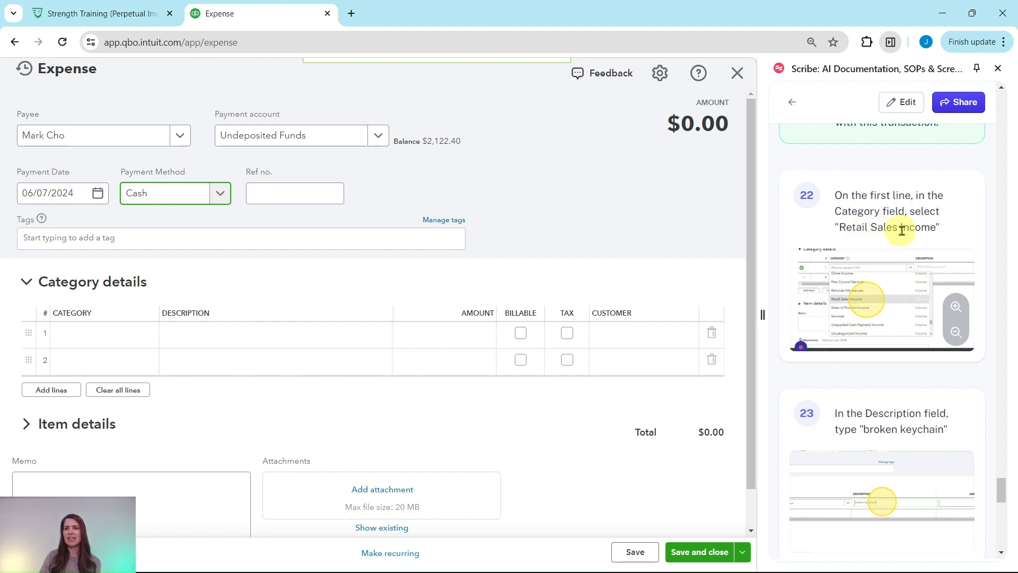
left_click(90, 335)
left_click(95, 337)
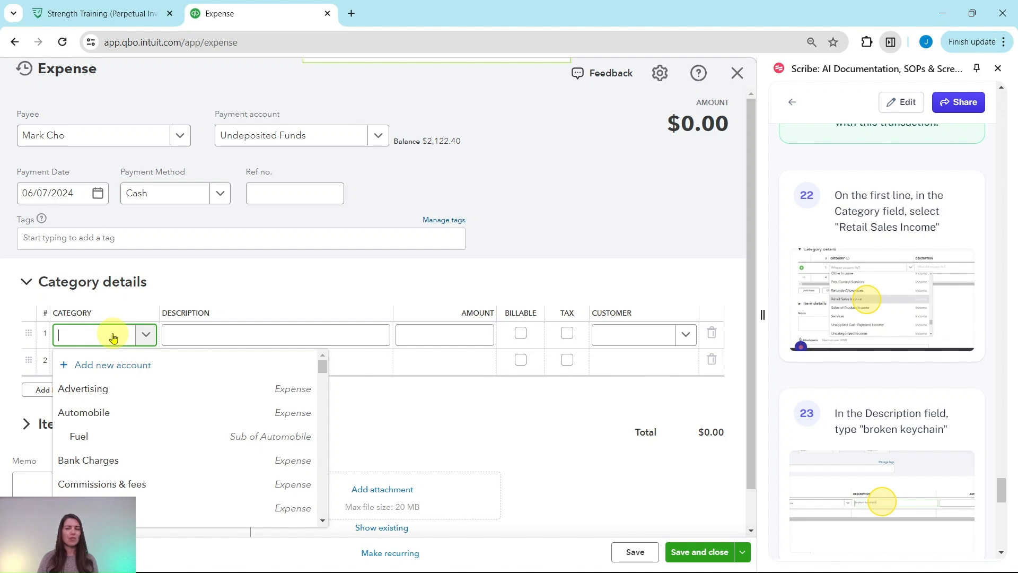
type("retail")
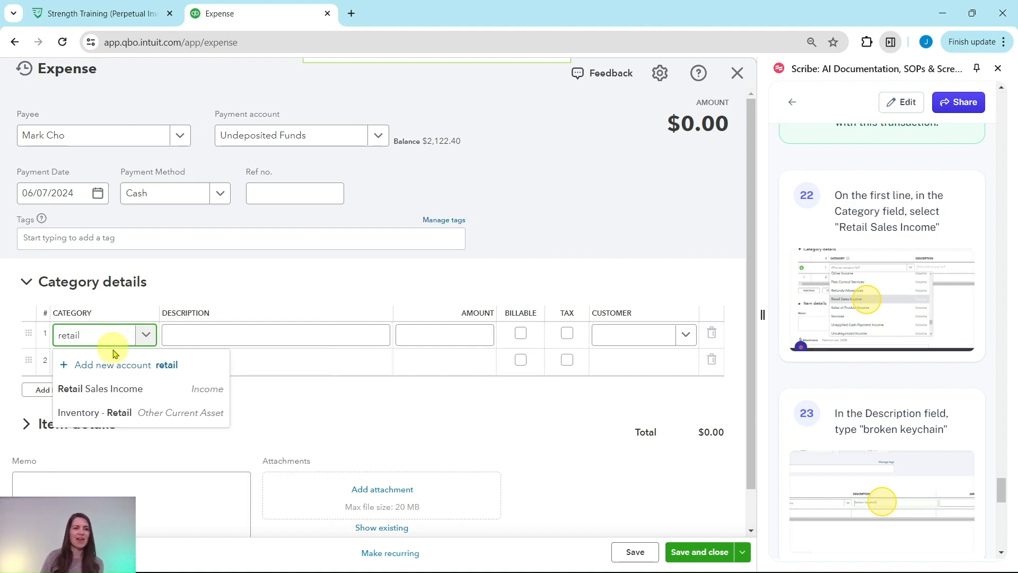
left_click(113, 395)
left_click(295, 363)
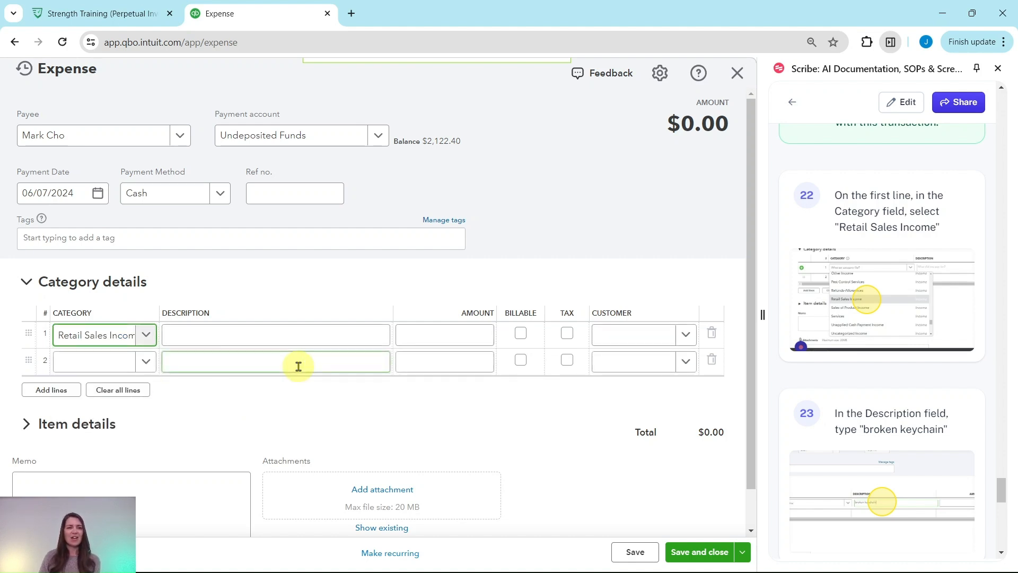
left_click(304, 336)
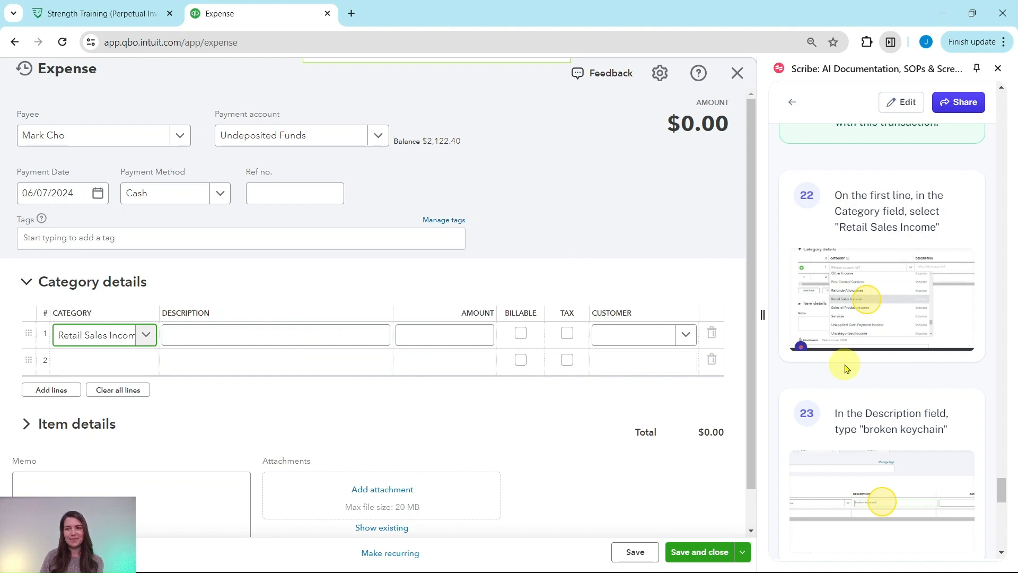
Describe the Retail Sales Income line as "Broken keychain" and enter an amount of 4.99
scroll(845, 364, "down", 4)
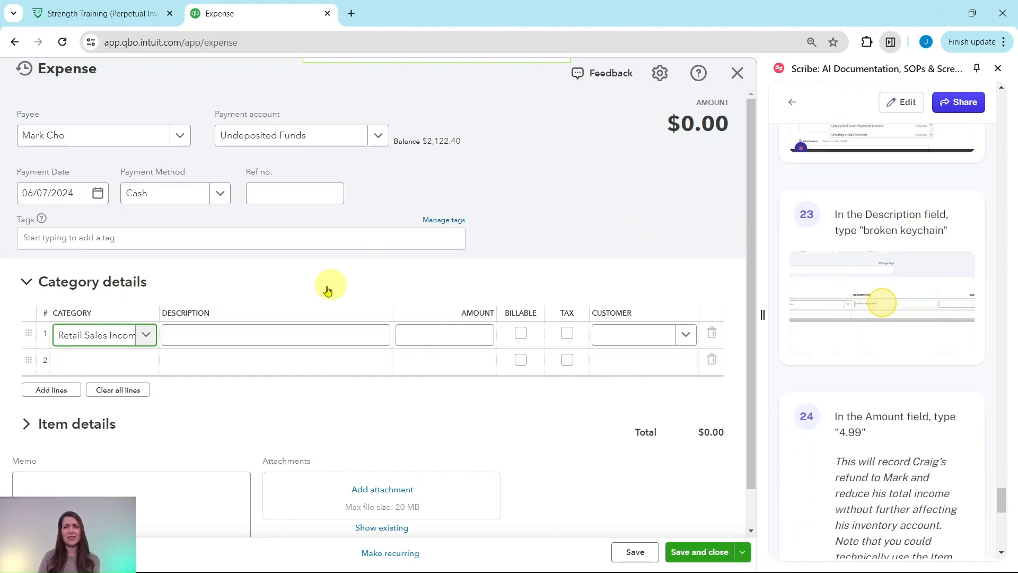
left_click(271, 331)
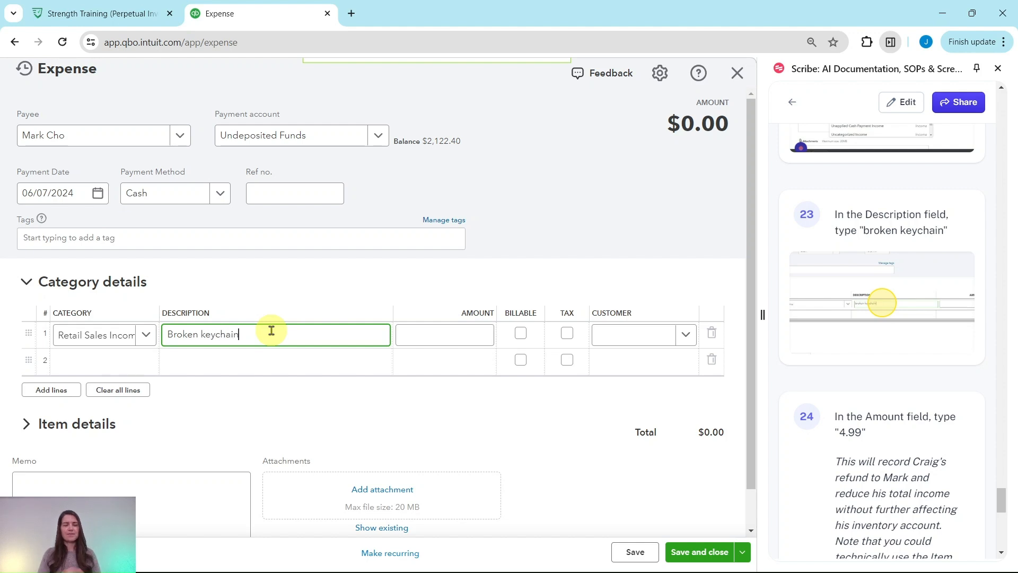
scroll(888, 272, "down", 8)
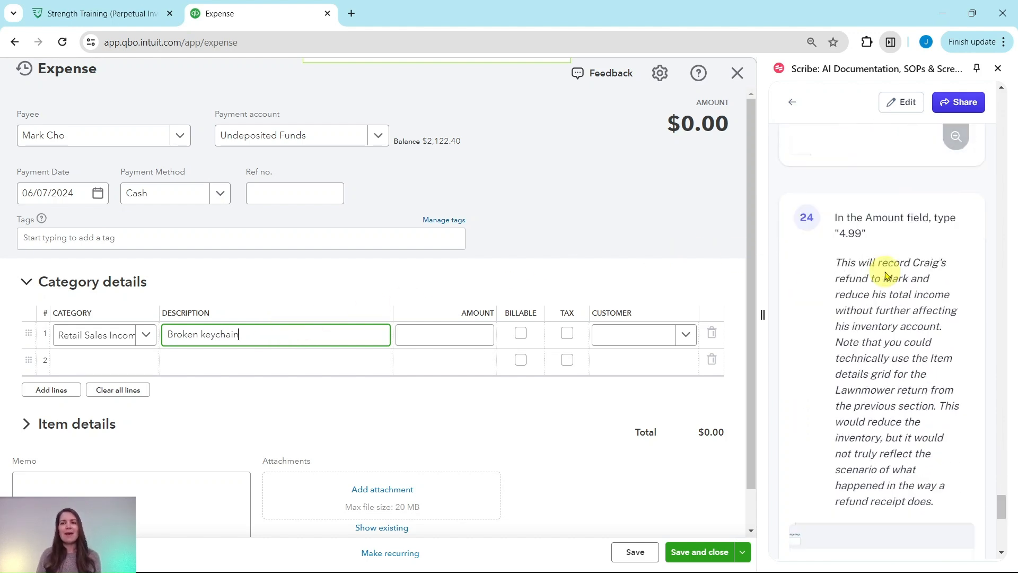
scroll(869, 239, "up", 3)
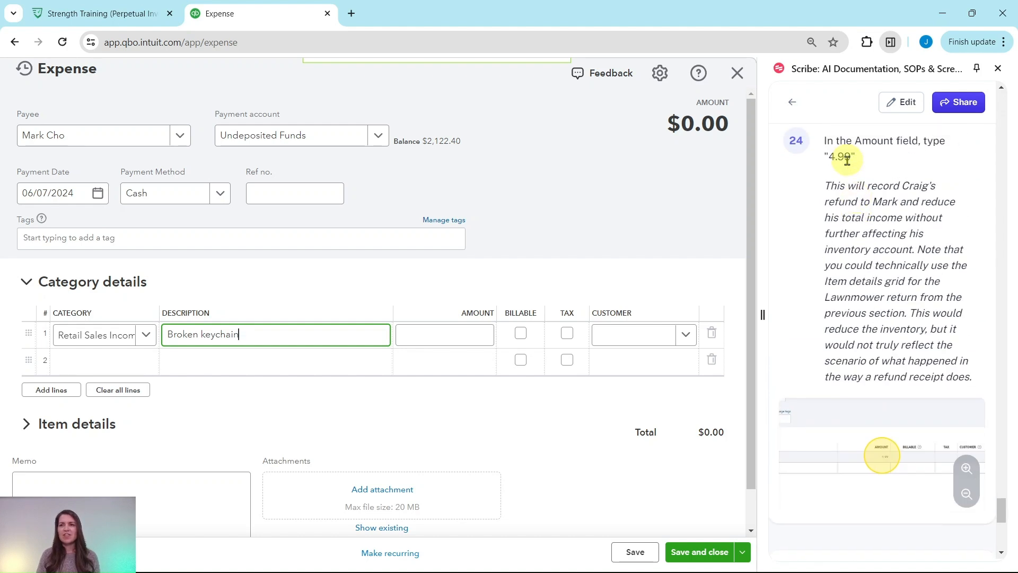
left_click(471, 332)
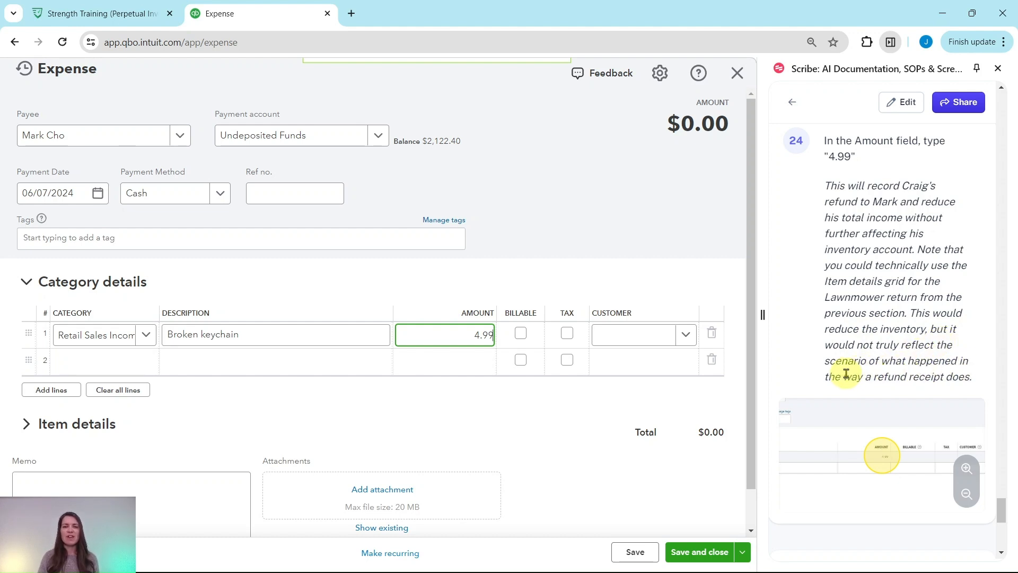
Expand the expense's item details to examine the product line grid, and collapse the section again
left_click(25, 423)
scroll(266, 466, "down", 3)
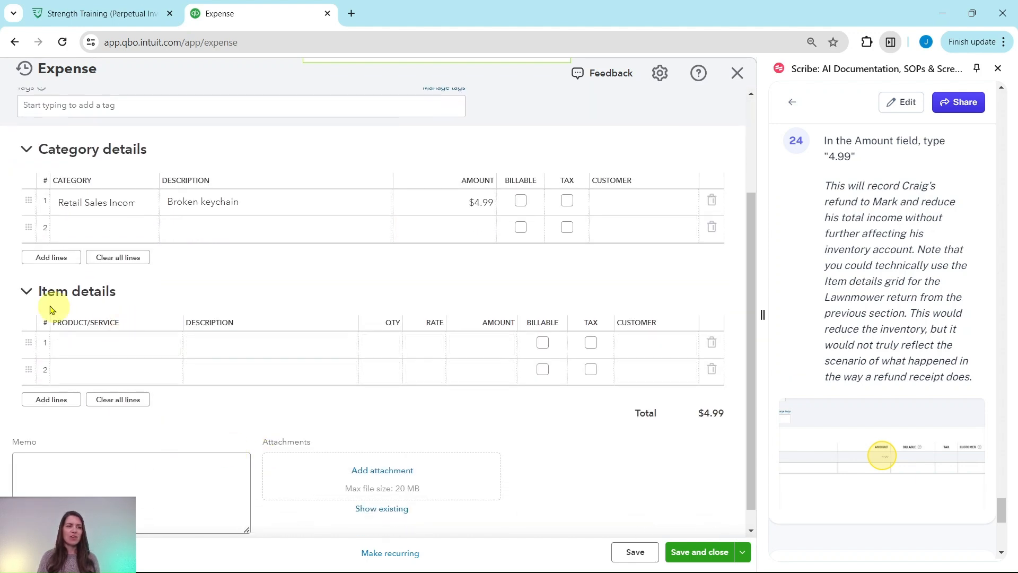
left_click(27, 290)
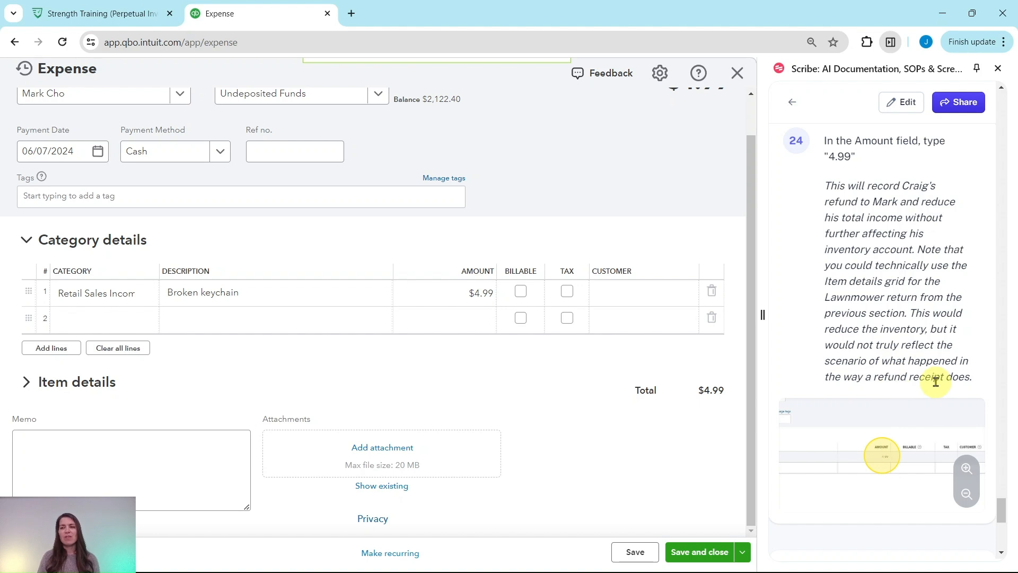
Save and close the expense for the broken keychain refund
scroll(942, 375, "down", 6)
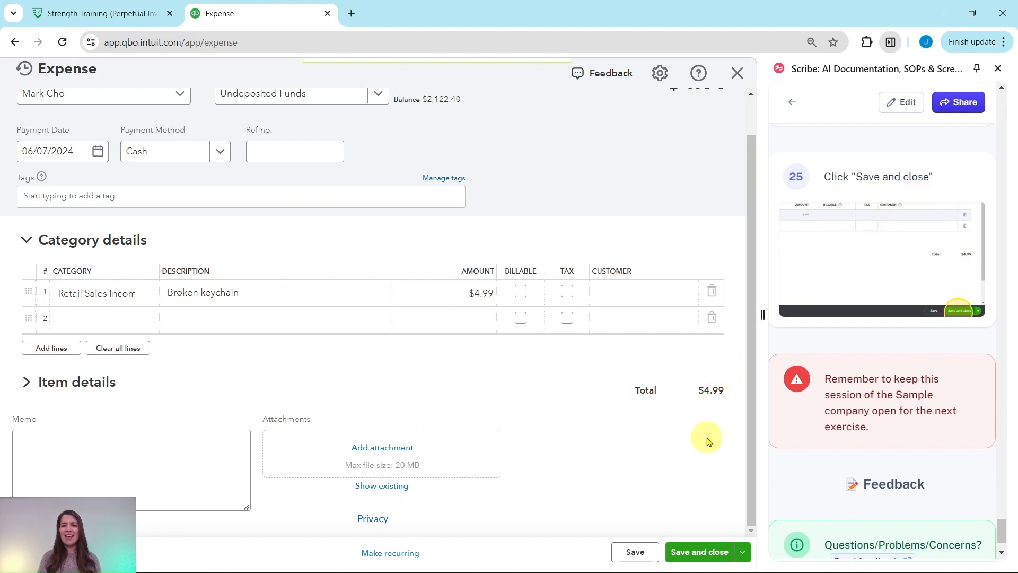
left_click(705, 553)
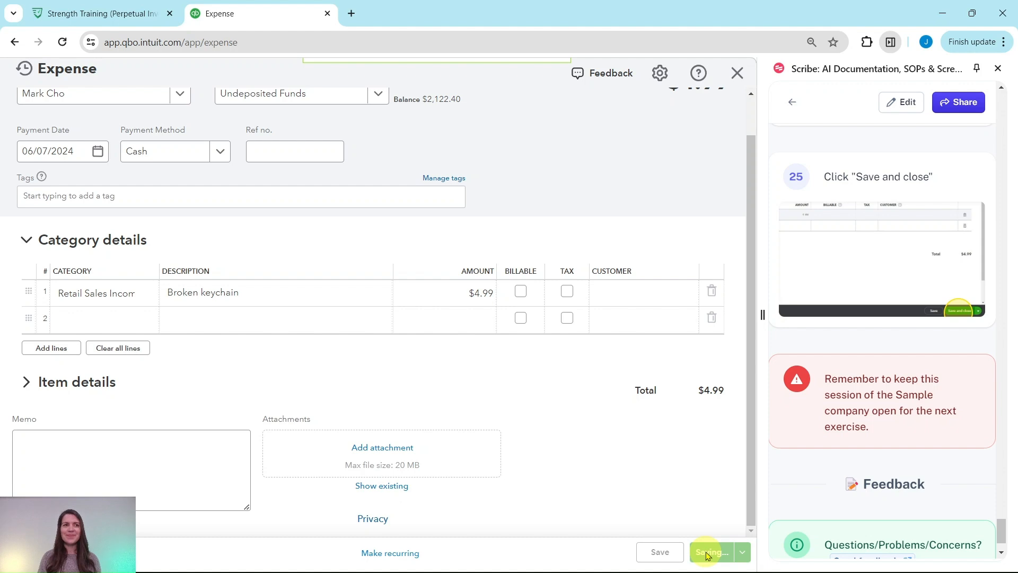